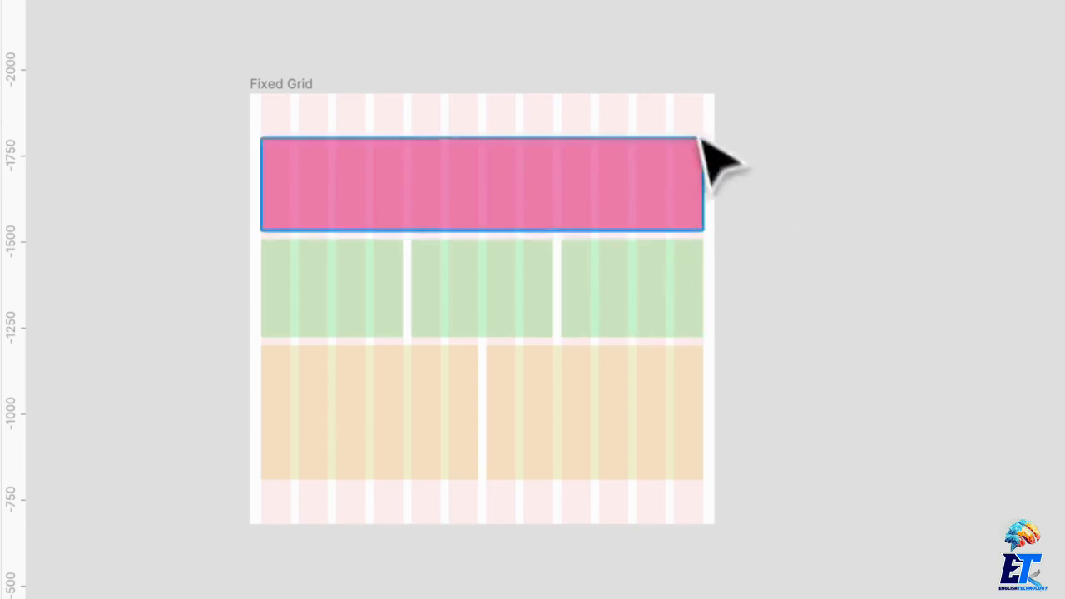
Stretch the Fixed Grid frame to about 2238 px wide and pull it back in to about 2183 px.
{"action": "left_click", "coordinate": [318, 87]}
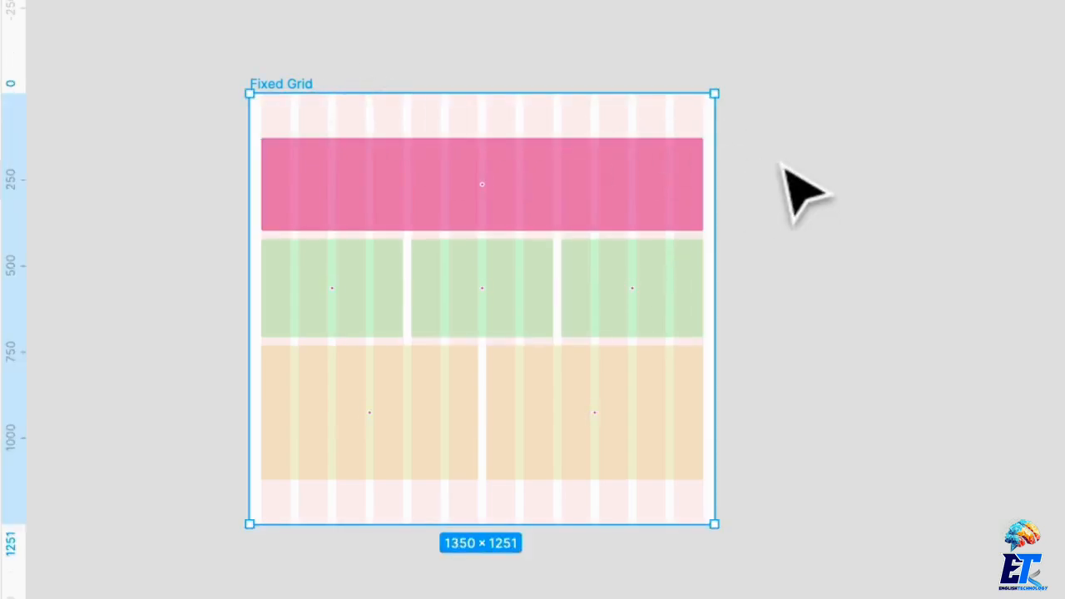
{"action": "left_click_drag", "start_coordinate": [720, 187], "coordinate": [1009, 195]}
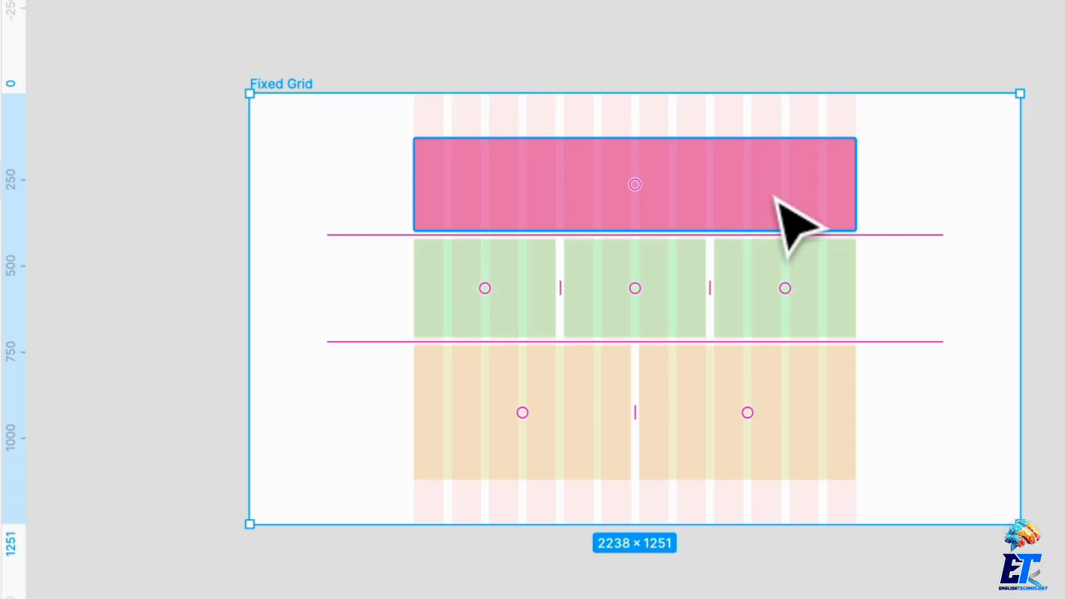
{"action": "scroll", "coordinate": [786, 196], "scroll_direction": "right", "scroll_amount": 3}
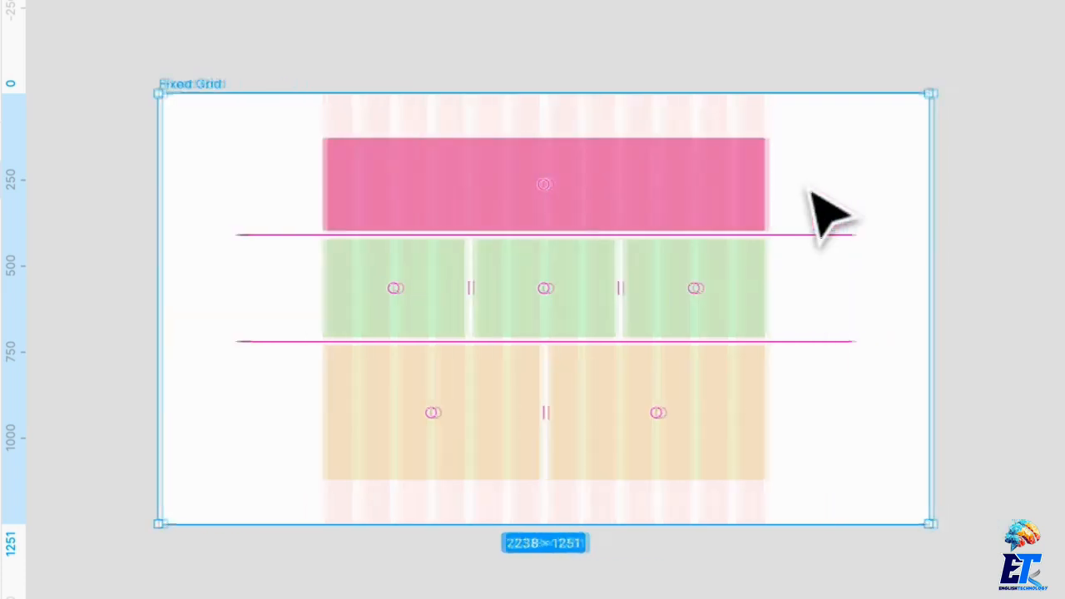
{"action": "left_click_drag", "start_coordinate": [929, 244], "coordinate": [905, 245]}
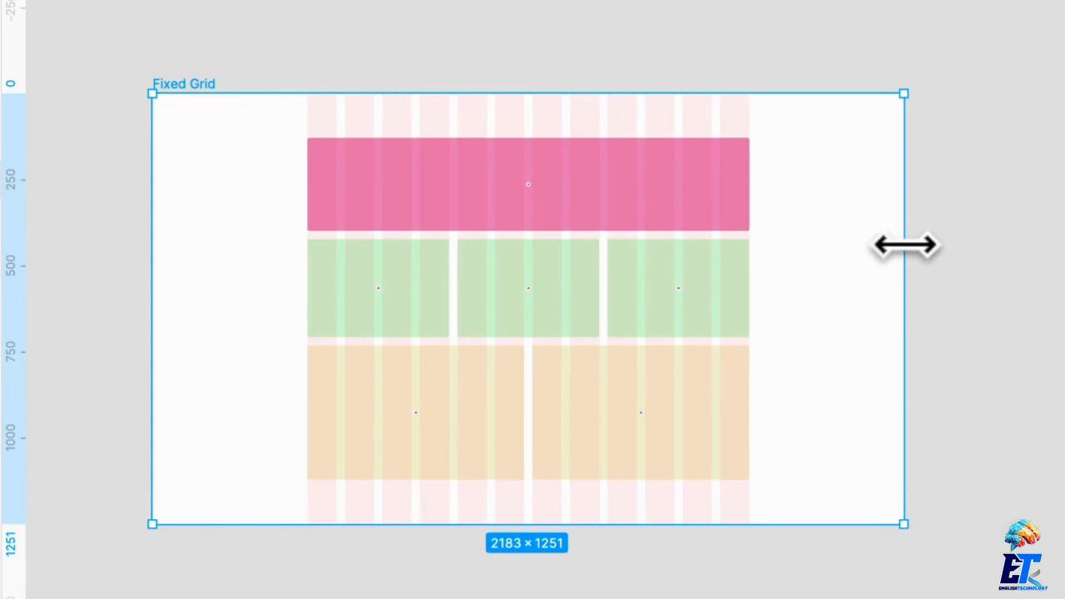
Stretch the Fixed Grid frame to about 2673 px wide, return its width to 1350 px, and deselect it.
{"action": "scroll", "coordinate": [899, 274], "scroll_direction": "right", "scroll_amount": 1}
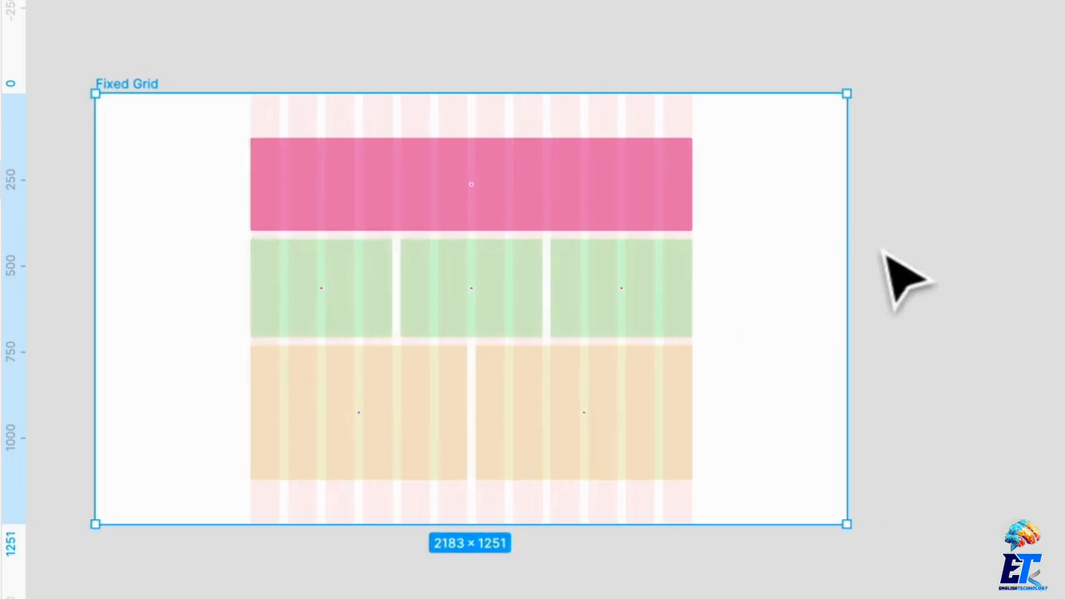
{"action": "left_click_drag", "start_coordinate": [848, 258], "coordinate": [1016, 257]}
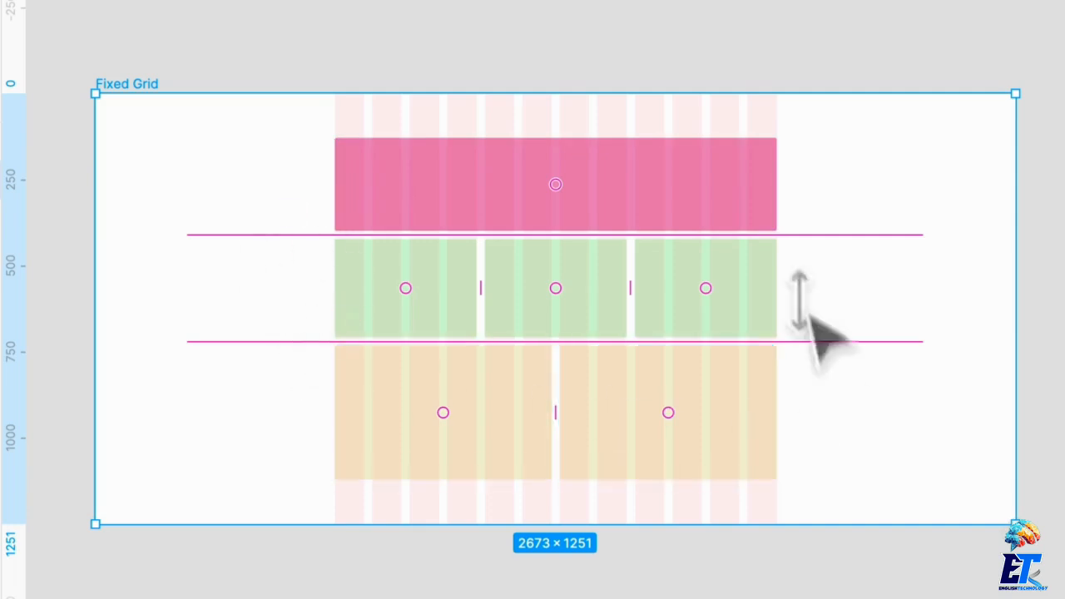
{"action": "left_click_drag", "start_coordinate": [1016, 290], "coordinate": [616, 283]}
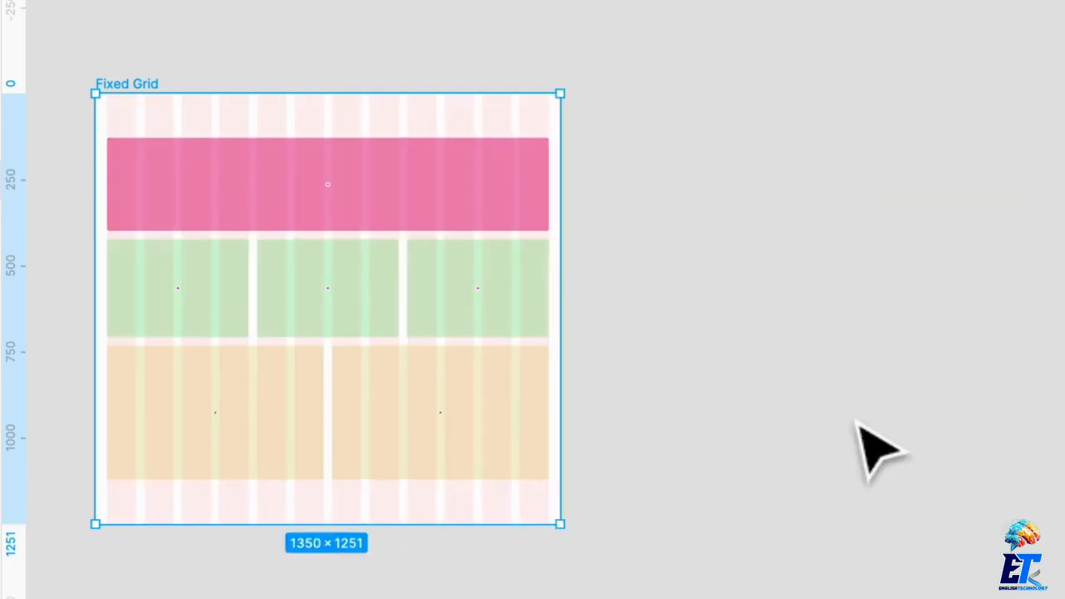
{"action": "left_click", "coordinate": [705, 275]}
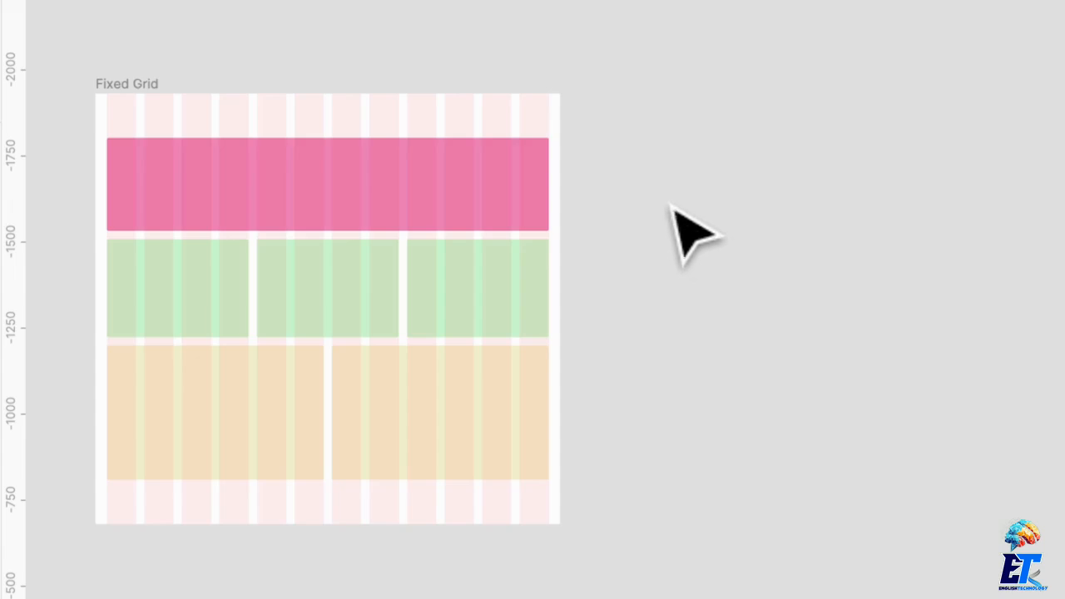
Select the Fluid Grid frame and resize it wider and narrower, ending at about 1737 px wide.
{"action": "scroll", "coordinate": [668, 204], "scroll_direction": "right", "scroll_amount": 12}
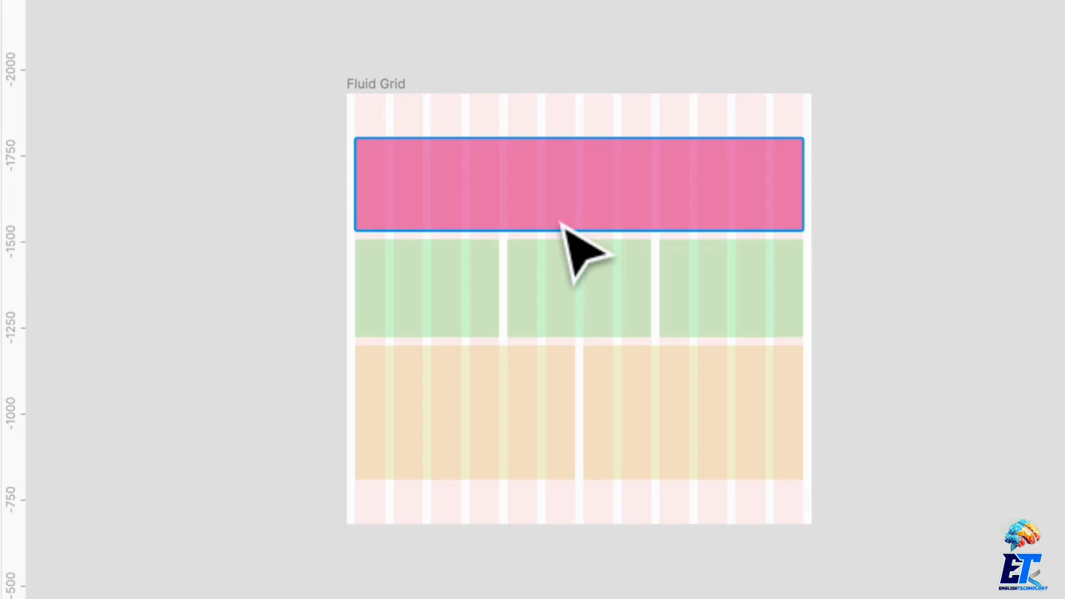
{"action": "scroll", "coordinate": [583, 262], "scroll_direction": "right", "scroll_amount": 5}
{"action": "scroll", "coordinate": [583, 261], "scroll_direction": "down", "scroll_amount": 4}
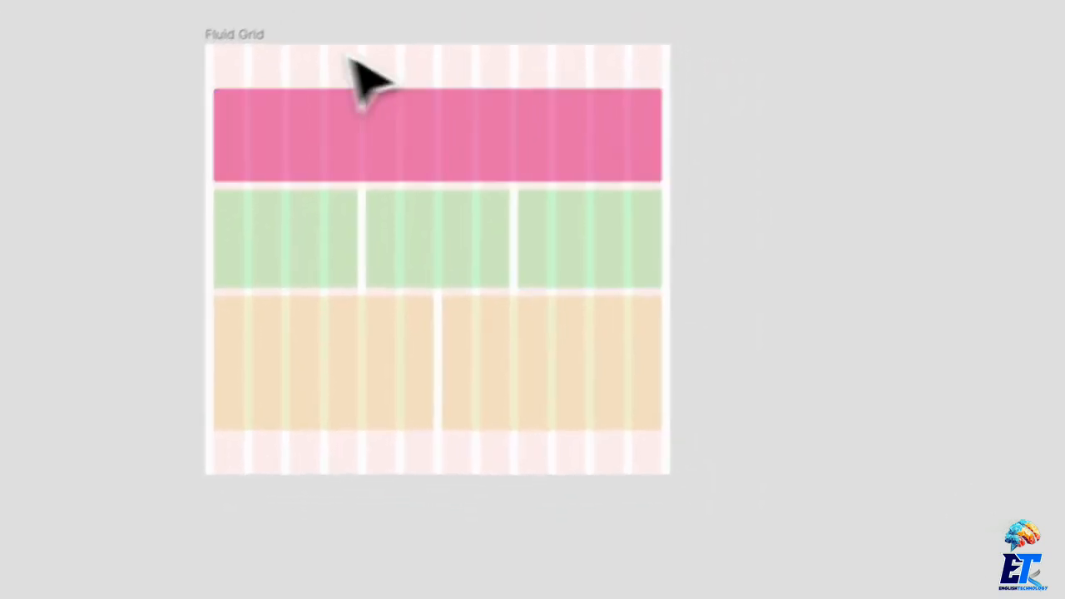
{"action": "scroll", "coordinate": [349, 57], "scroll_direction": "right", "scroll_amount": 1}
{"action": "scroll", "coordinate": [349, 57], "scroll_direction": "up", "scroll_amount": 1}
{"action": "left_click", "coordinate": [205, 61]}
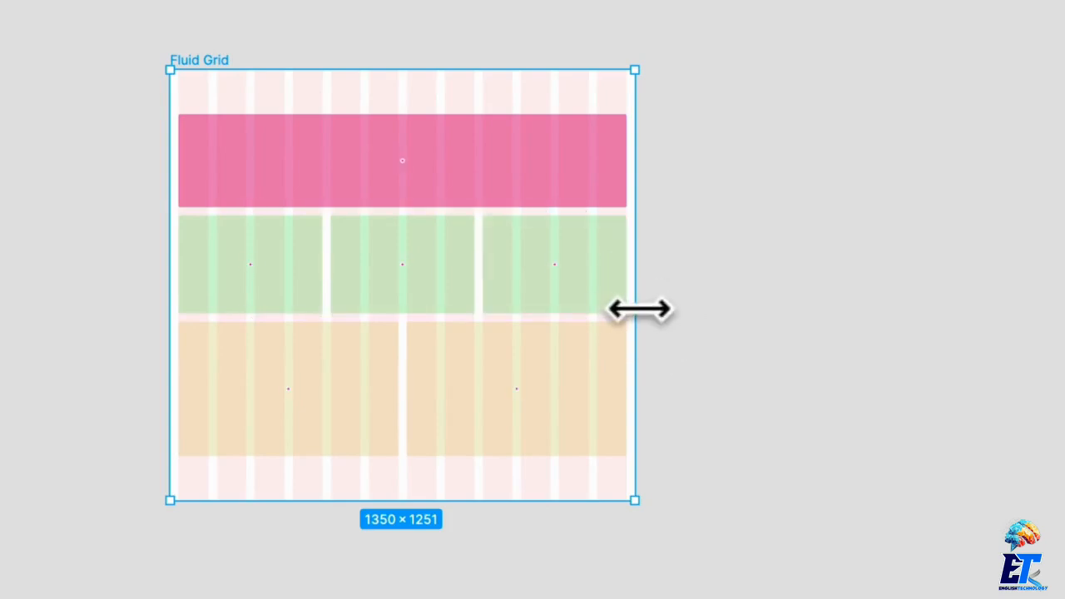
{"action": "left_click_drag", "start_coordinate": [638, 308], "coordinate": [772, 281]}
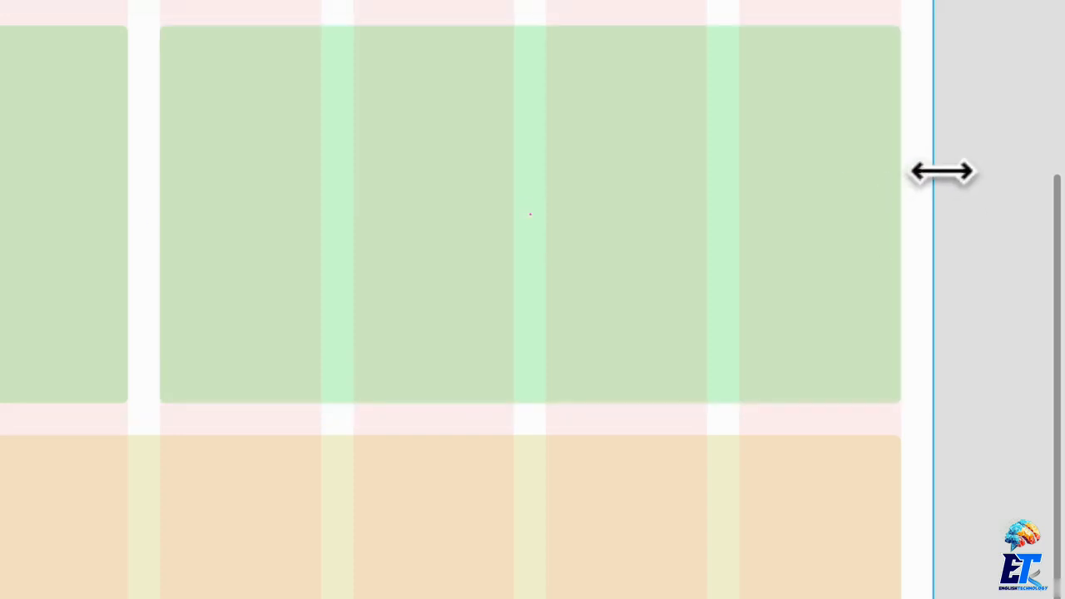
{"action": "left_click_drag", "start_coordinate": [941, 172], "coordinate": [857, 195]}
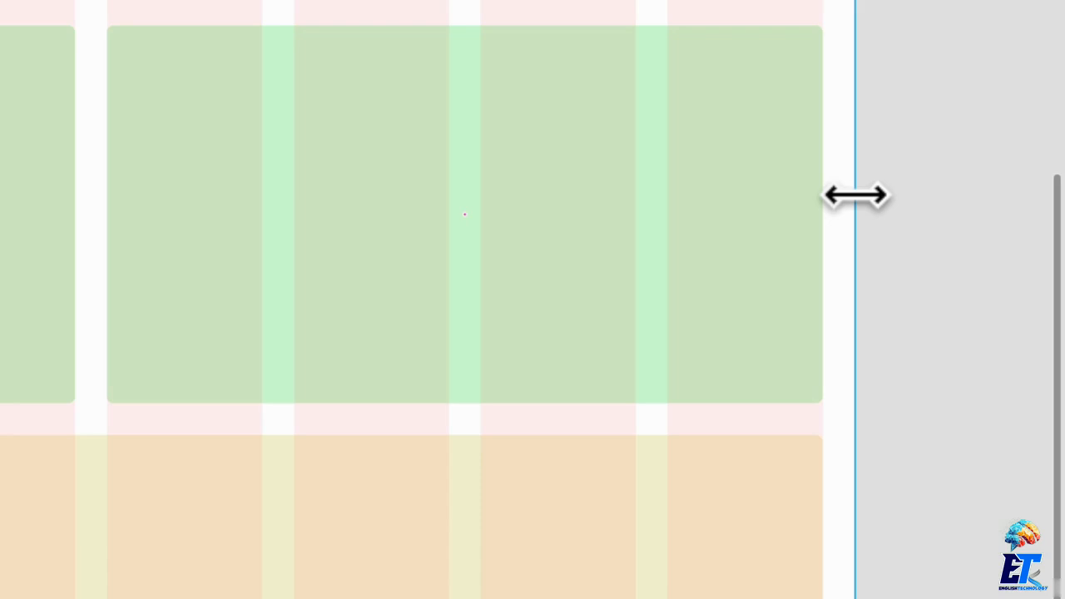
{"action": "mouse_move", "coordinate": [856, 196]}
{"action": "left_mouse_down"}
{"action": "mouse_move", "coordinate": [716, 193]}
{"action": "mouse_move", "coordinate": [885, 199]}
{"action": "mouse_move", "coordinate": [861, 198]}
{"action": "left_mouse_up"}
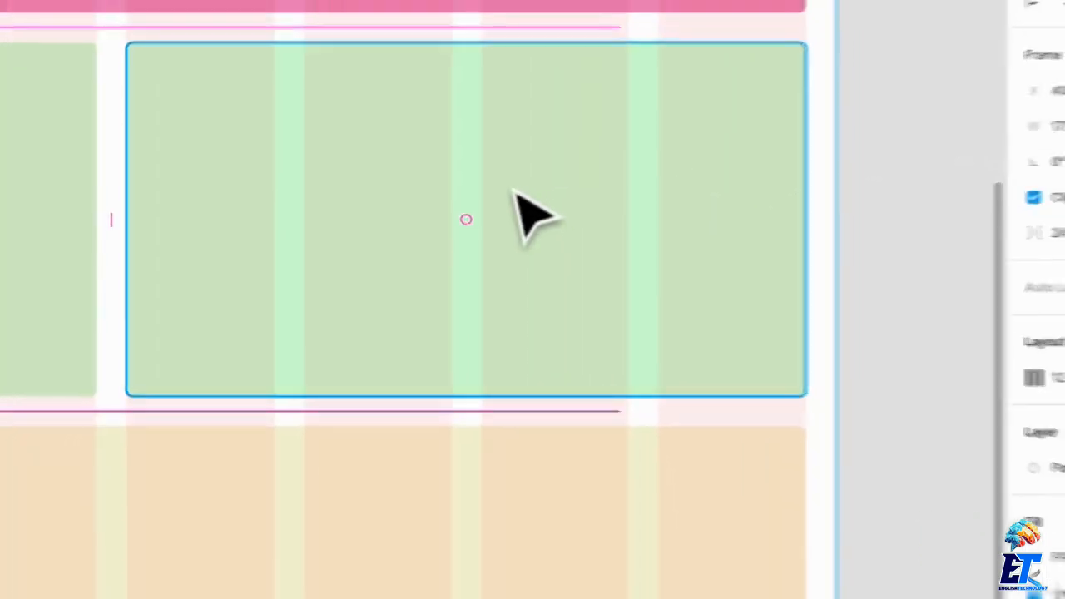
Examine the Fluid Grid frame's column layout settings, and deselect the frame.
{"action": "left_click", "coordinate": [868, 364]}
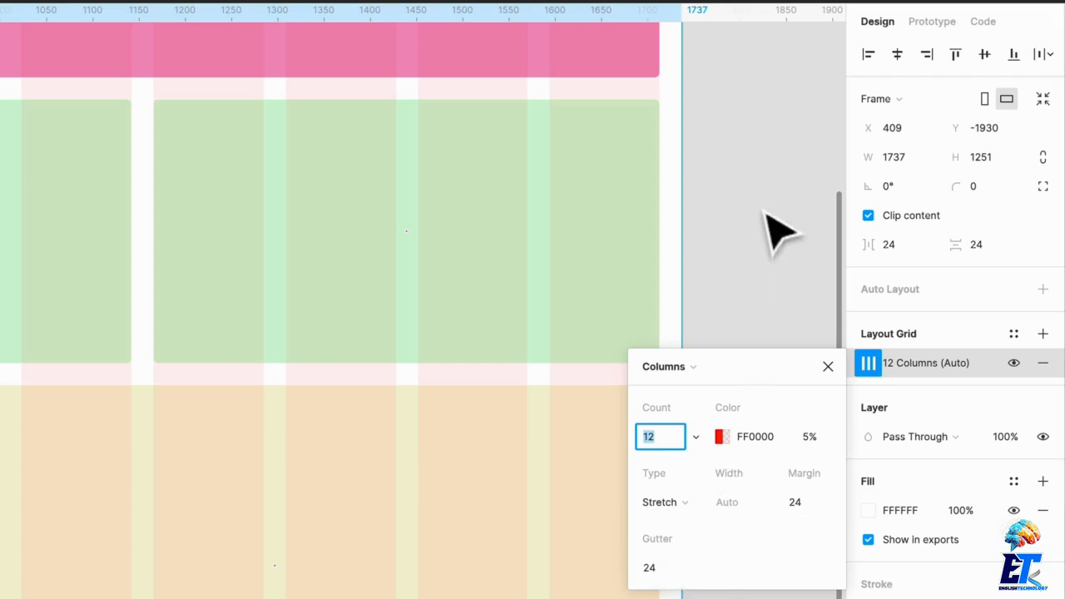
{"action": "left_click", "coordinate": [683, 218]}
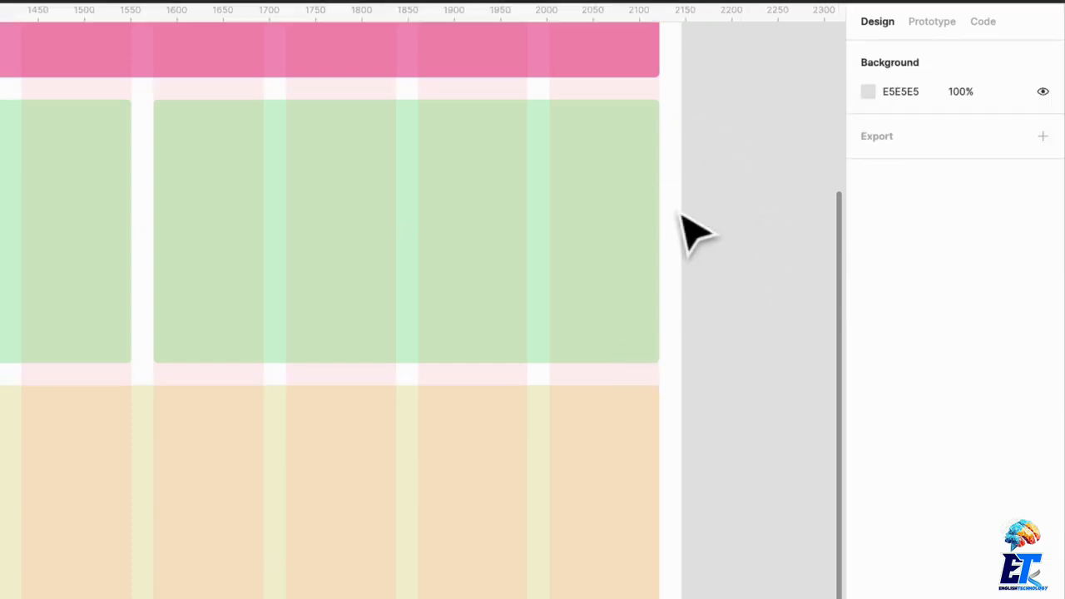
{"action": "scroll", "coordinate": [659, 202], "scroll_direction": "down", "scroll_amount": 6}
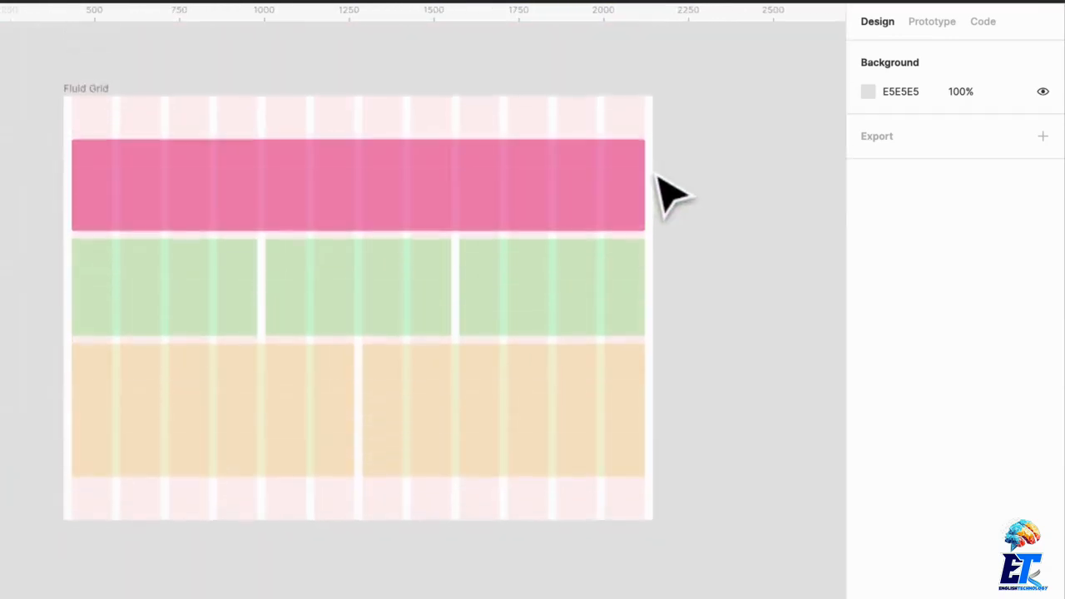
Narrow the Fluid Grid frame to about 1631 px wide and shrink it further.
{"action": "left_click", "coordinate": [88, 94]}
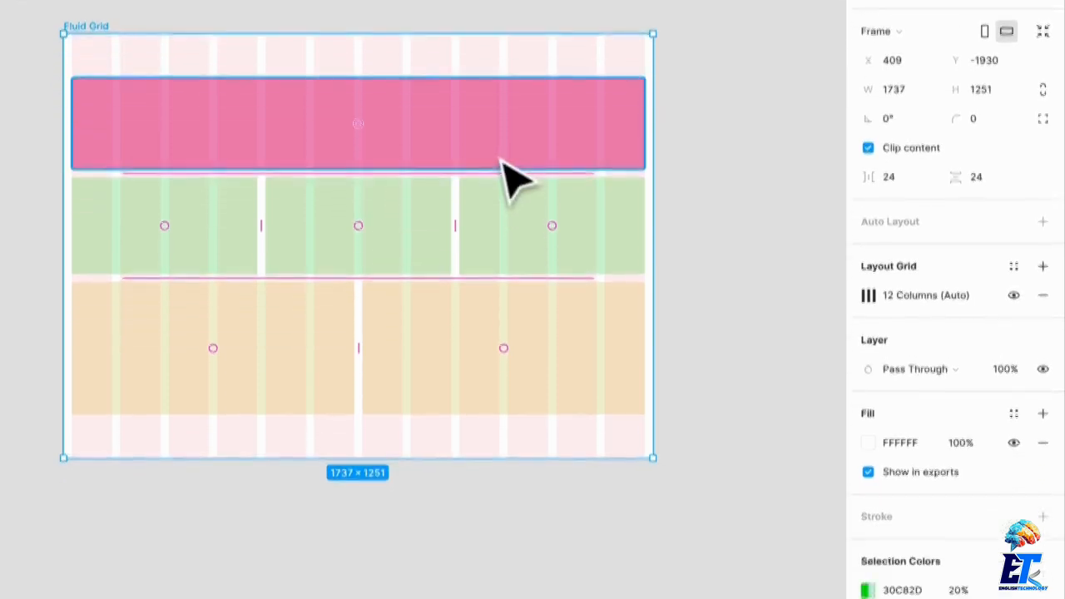
{"action": "scroll", "coordinate": [533, 223], "scroll_direction": "up", "scroll_amount": 1}
{"action": "left_click_drag", "start_coordinate": [656, 155], "coordinate": [475, 172]}
{"action": "scroll", "coordinate": [33, 114], "scroll_direction": "left", "scroll_amount": 2}
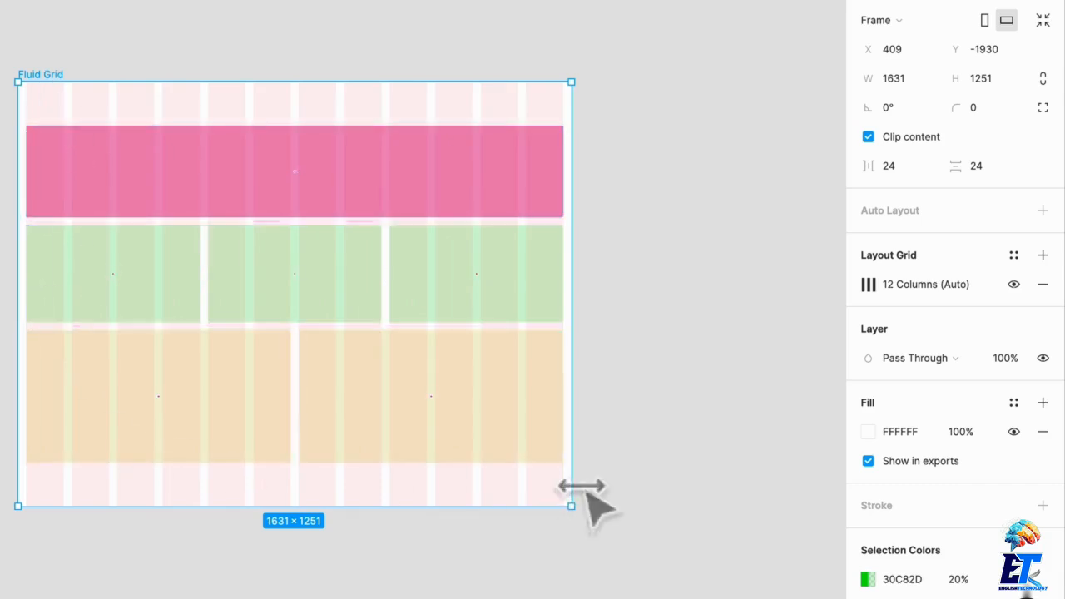
{"action": "left_click_drag", "start_coordinate": [574, 124], "coordinate": [312, 131]}
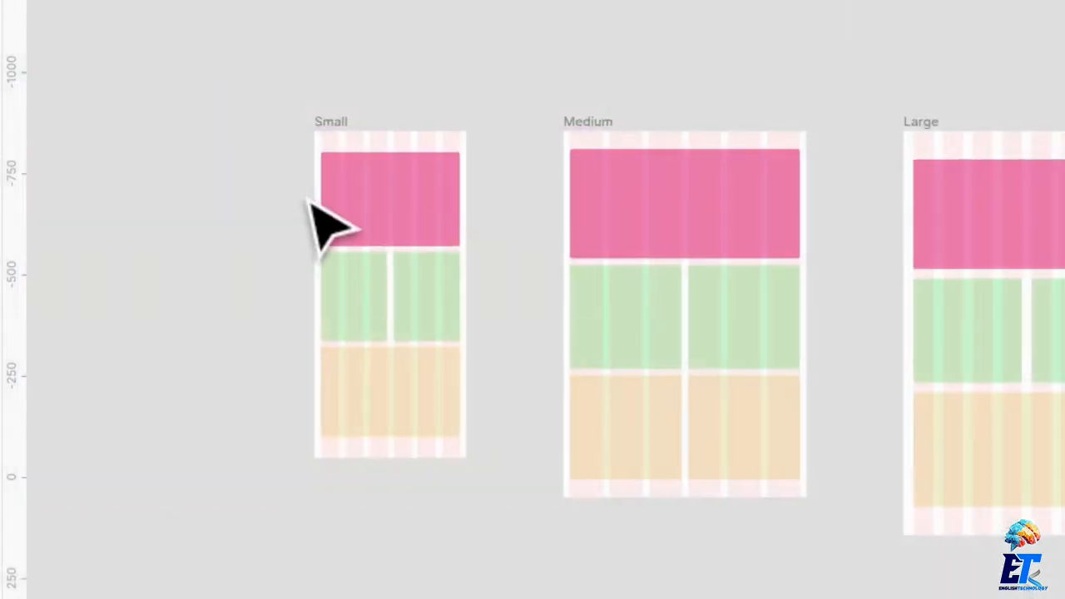
Examine the sizes and column layouts of the Small, Medium, Large and Extra Large frames.
{"action": "scroll", "coordinate": [312, 225], "scroll_direction": "right", "scroll_amount": 3}
{"action": "scroll", "coordinate": [312, 212], "scroll_direction": "down", "scroll_amount": 2}
{"action": "scroll", "coordinate": [307, 195], "scroll_direction": "down", "scroll_amount": 3}
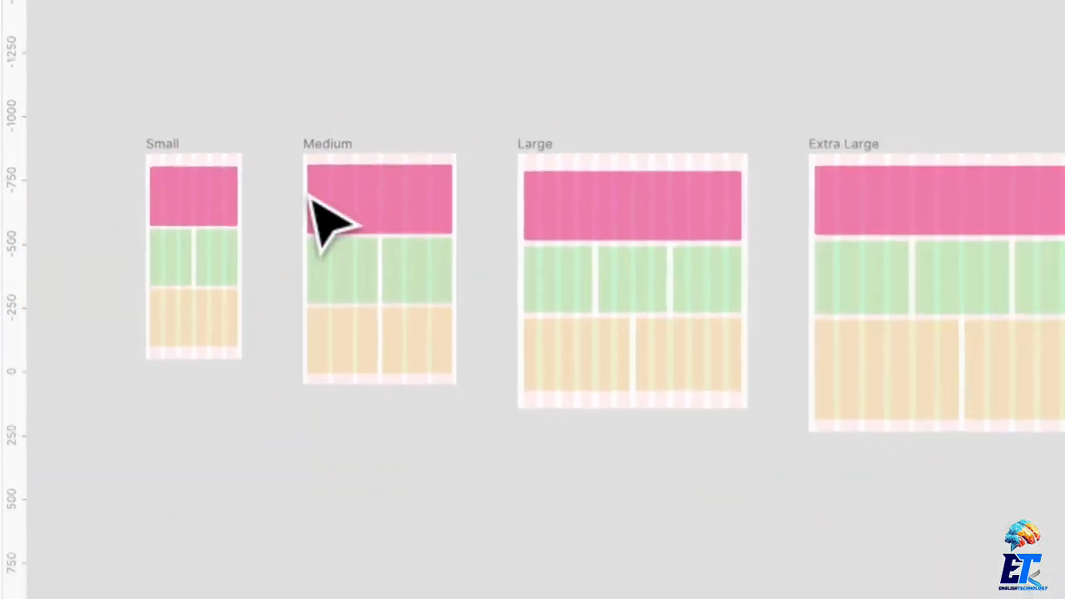
{"action": "scroll", "coordinate": [337, 100], "scroll_direction": "right", "scroll_amount": 2}
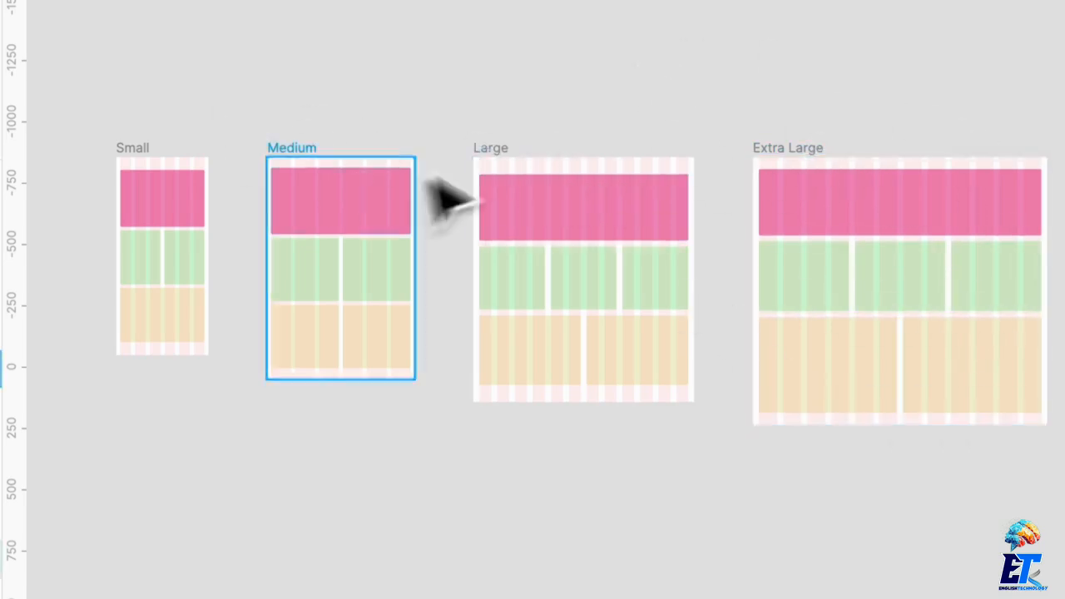
{"action": "left_click", "coordinate": [324, 157]}
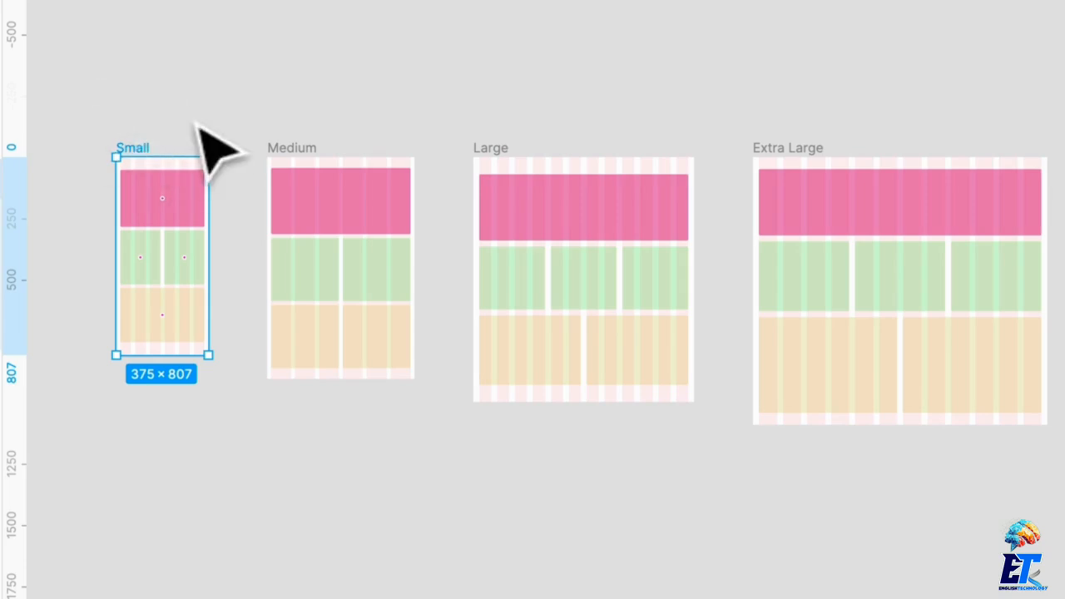
{"action": "scroll", "coordinate": [409, 139], "scroll_direction": "right", "scroll_amount": 2}
{"action": "left_click", "coordinate": [433, 150]}
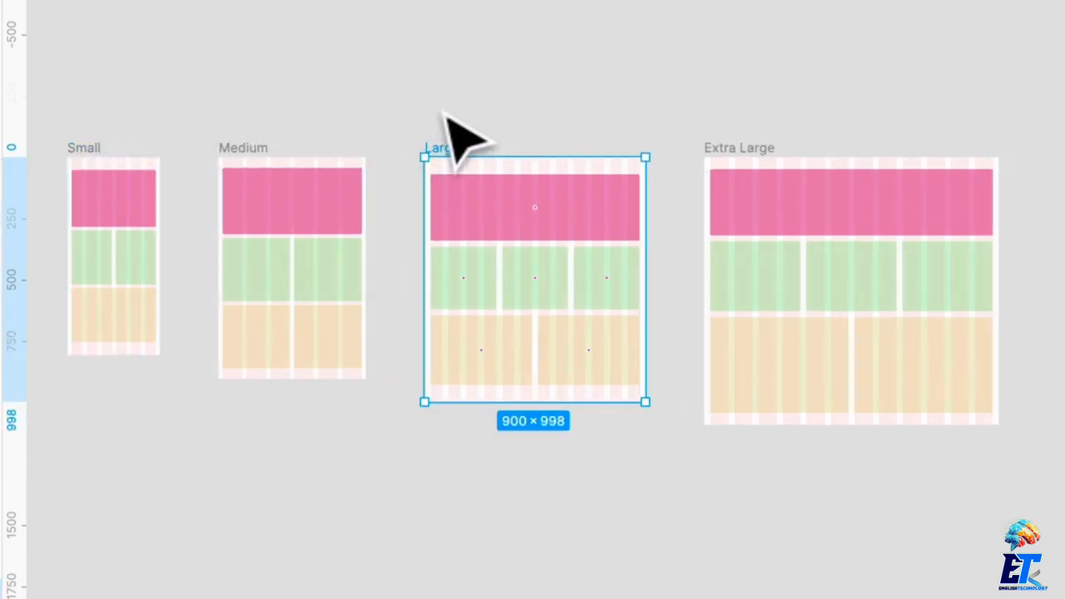
{"action": "left_click", "coordinate": [773, 156]}
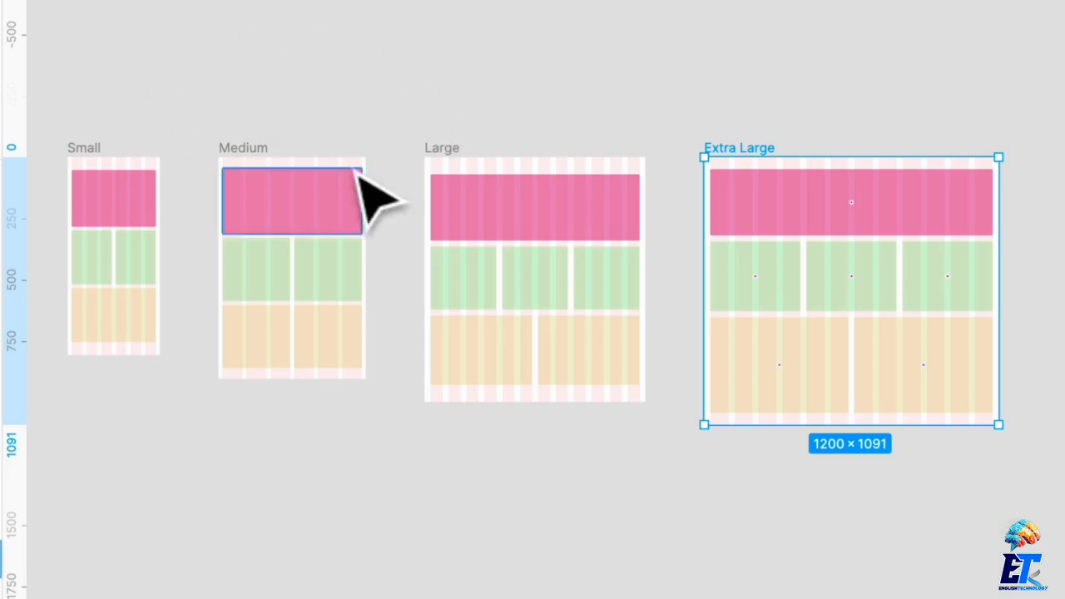
{"action": "scroll", "coordinate": [355, 182], "scroll_direction": "down", "scroll_amount": 3}
{"action": "scroll", "coordinate": [354, 181], "scroll_direction": "left", "scroll_amount": 3}
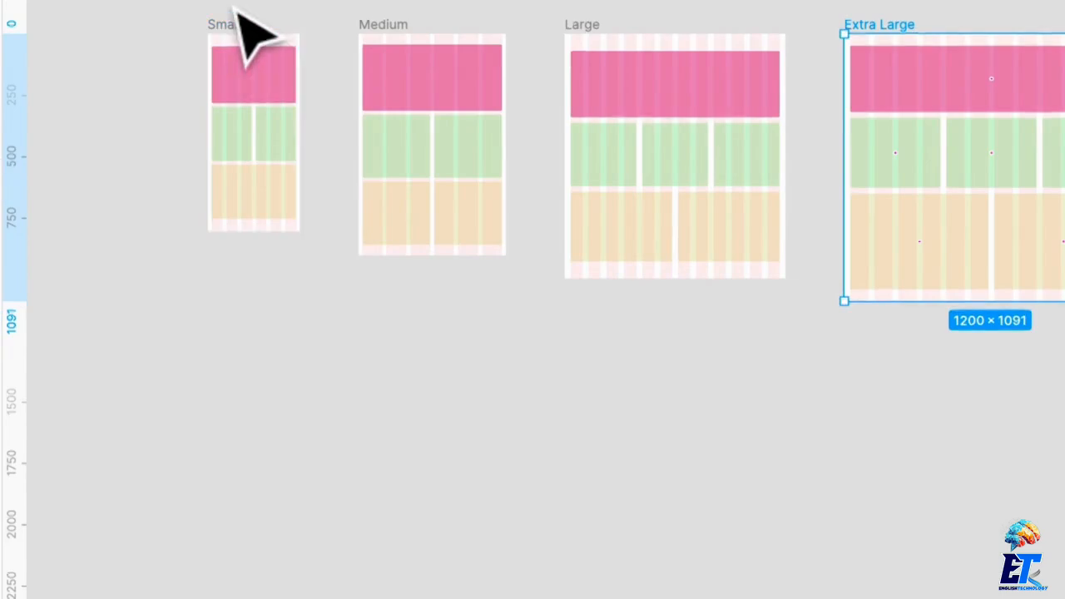
Try stretching the Small frame wider to test its fluid columns, and deselect the frame.
{"action": "scroll", "coordinate": [233, 16], "scroll_direction": "up", "scroll_amount": 5}
{"action": "left_click", "coordinate": [224, 24]}
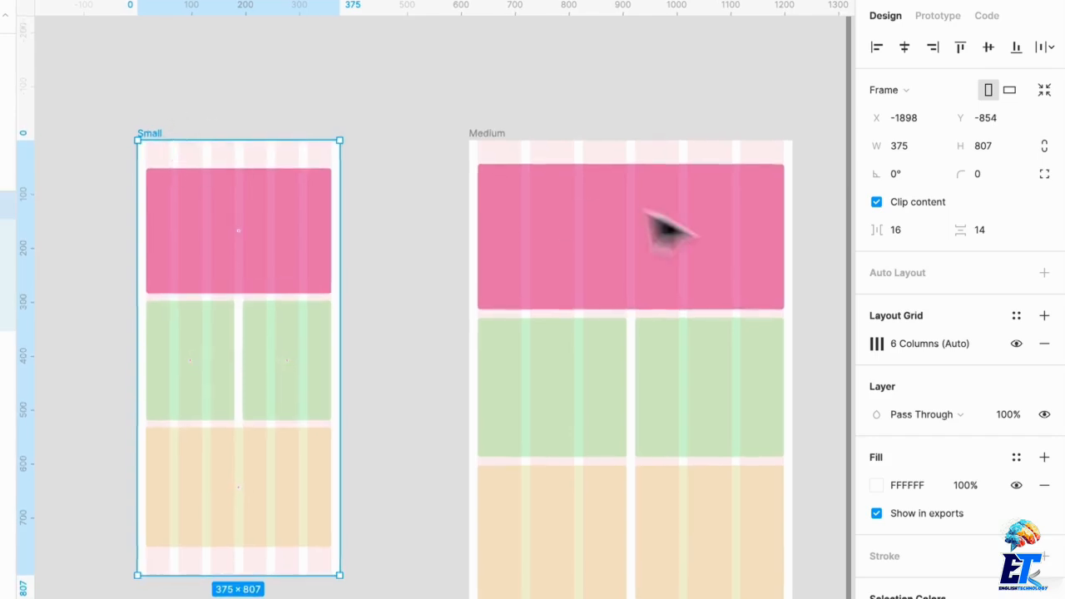
{"action": "left_click_drag", "start_coordinate": [340, 230], "coordinate": [455, 226]}
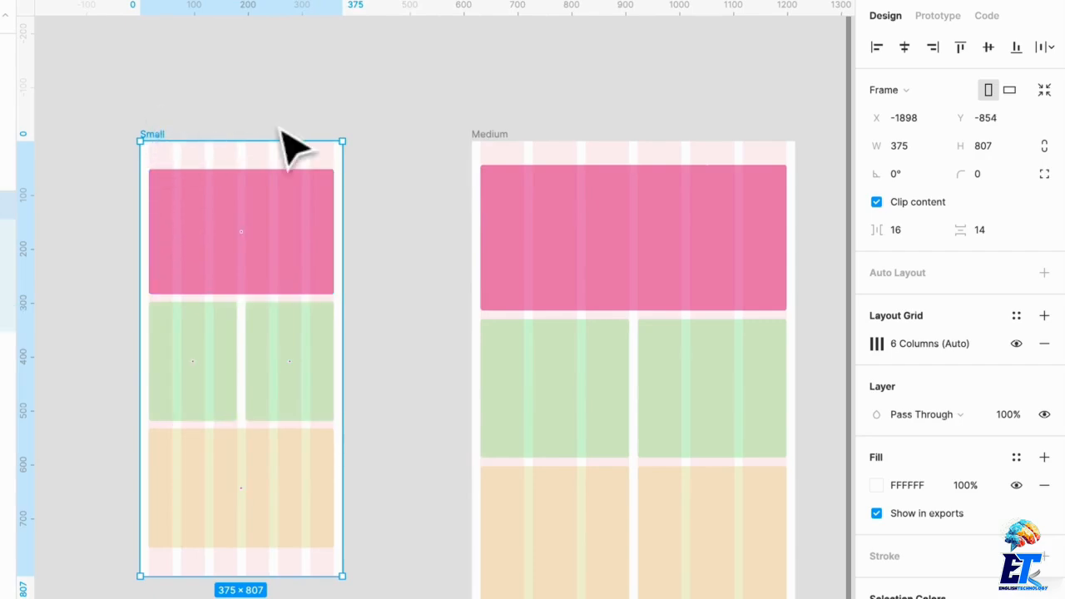
{"action": "left_click", "coordinate": [214, 104]}
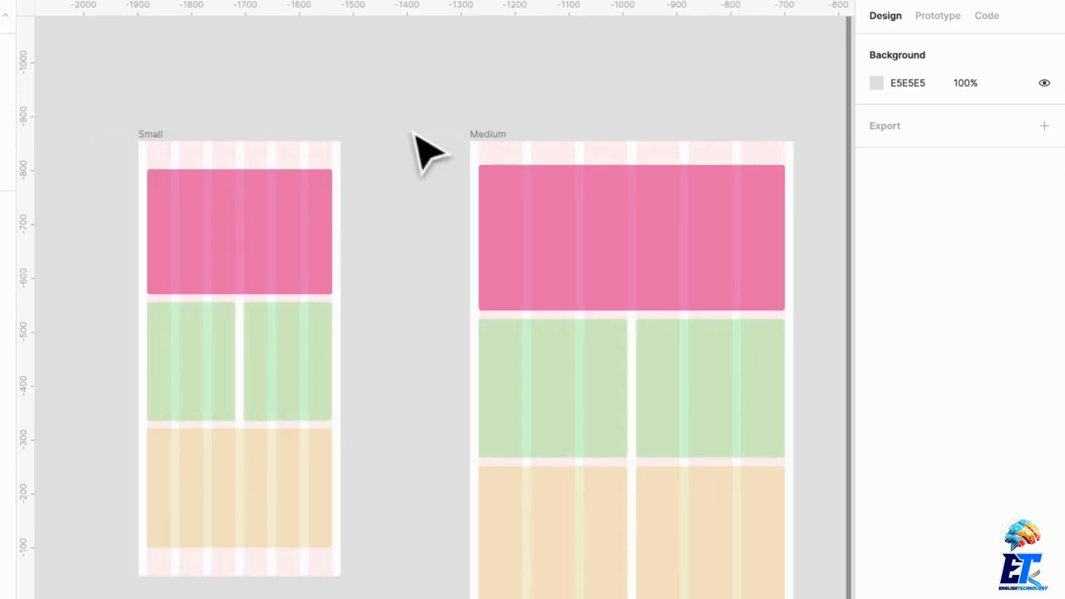
Widen the Medium frame to about 827 px and move it away from the Large frame to about X -1382.
{"action": "scroll", "coordinate": [426, 151], "scroll_direction": "up", "scroll_amount": 2}
{"action": "scroll", "coordinate": [426, 152], "scroll_direction": "right", "scroll_amount": 5}
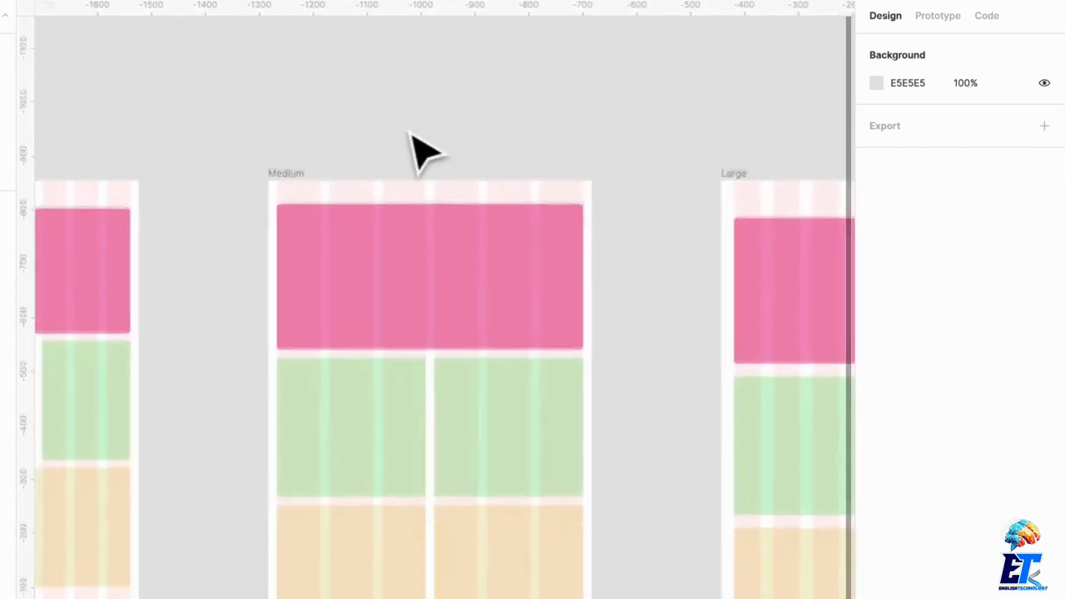
{"action": "scroll", "coordinate": [400, 143], "scroll_direction": "down", "scroll_amount": 2}
{"action": "scroll", "coordinate": [379, 265], "scroll_direction": "right", "scroll_amount": 1}
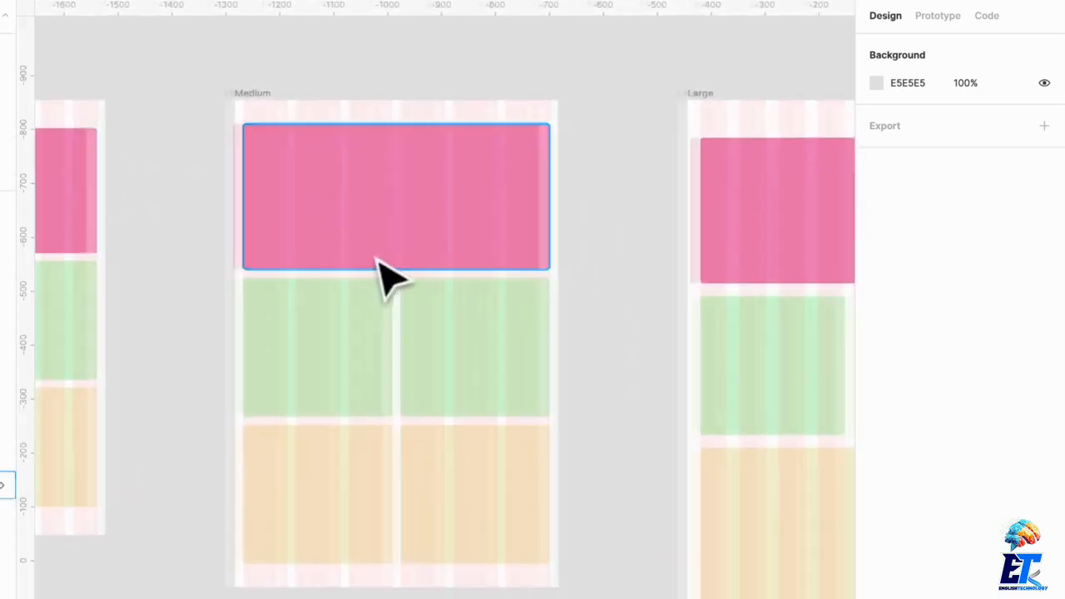
{"action": "scroll", "coordinate": [378, 265], "scroll_direction": "right", "scroll_amount": 1}
{"action": "left_click", "coordinate": [237, 92]}
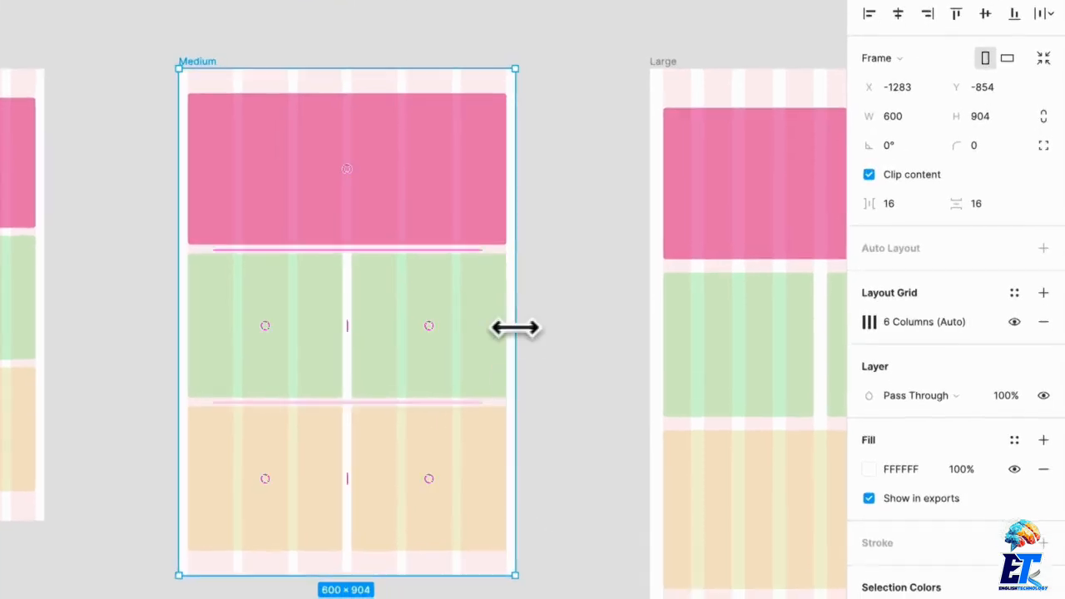
{"action": "left_click_drag", "start_coordinate": [516, 327], "coordinate": [644, 314]}
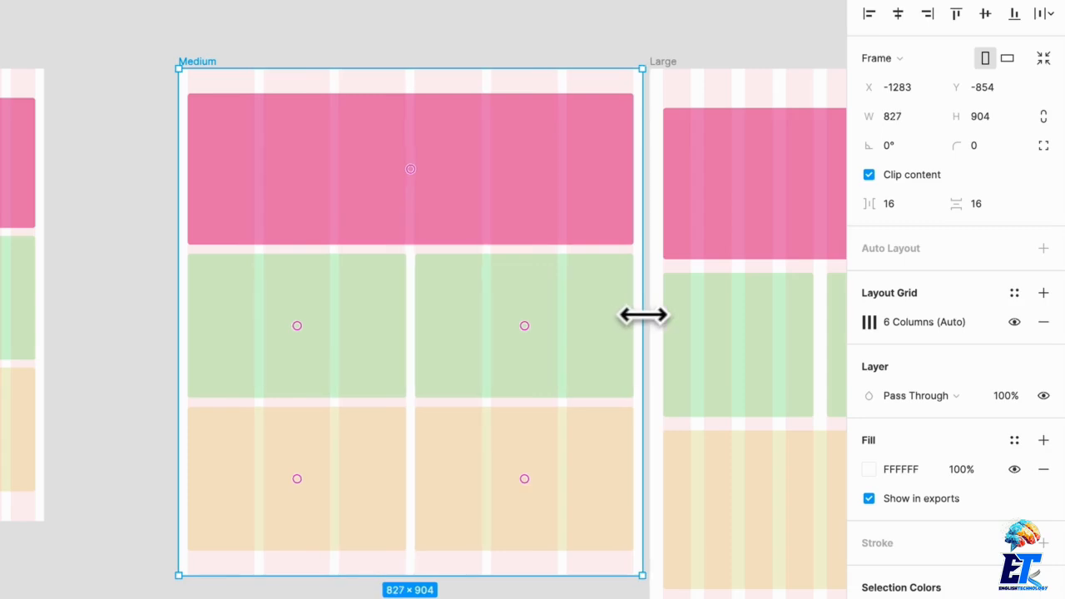
{"action": "left_click_drag", "start_coordinate": [205, 60], "coordinate": [146, 58]}
Select the Large frame to examine its size and layout grid next to the Extra Large frame.
{"action": "scroll", "coordinate": [333, 226], "scroll_direction": "right", "scroll_amount": 6}
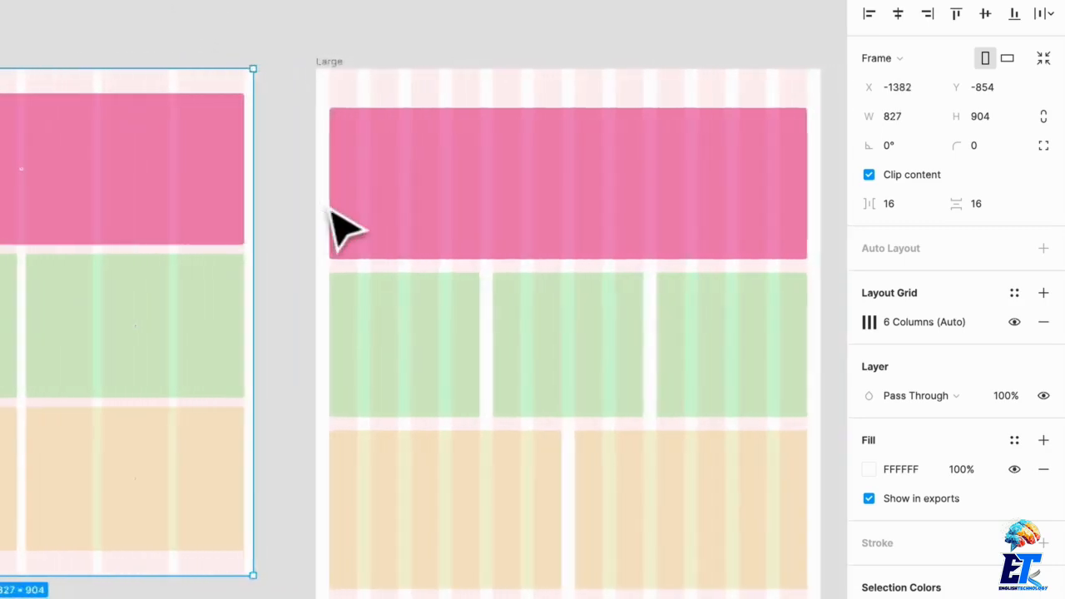
{"action": "scroll", "coordinate": [344, 225], "scroll_direction": "down", "scroll_amount": 3}
{"action": "left_click", "coordinate": [335, 95]}
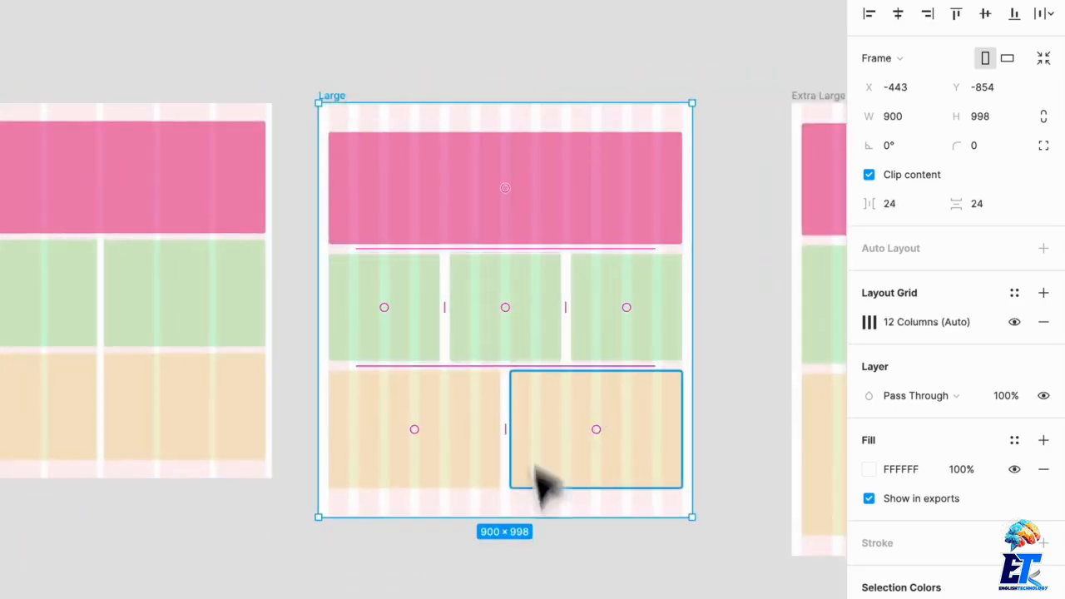
{"action": "scroll", "coordinate": [553, 570], "scroll_direction": "right", "scroll_amount": 10}
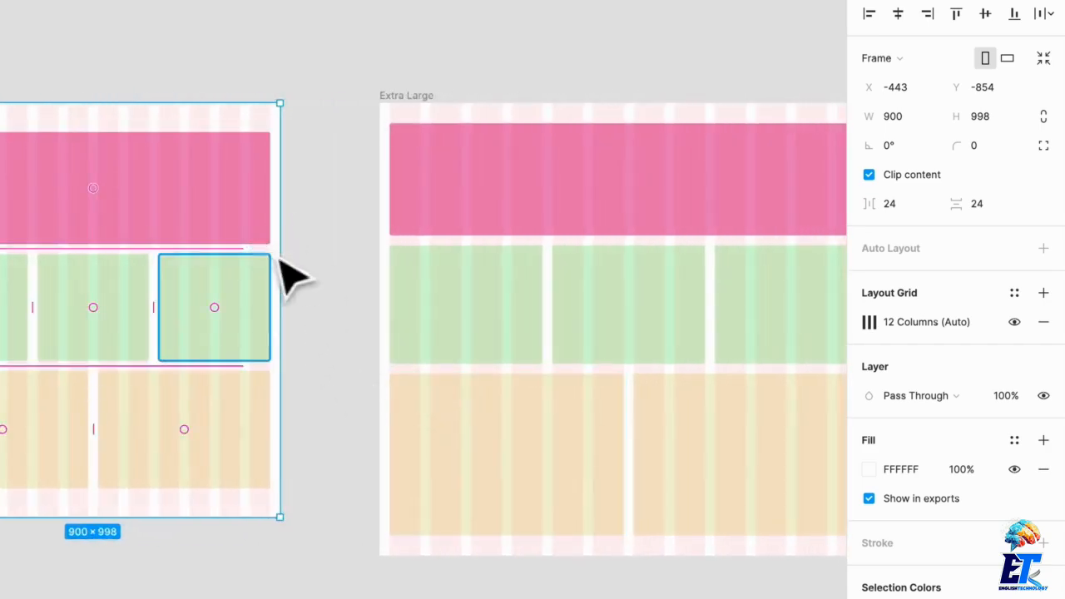
Widen the Large frame to 1199 px and move the Extra Large frame away from it to X 1372.
{"action": "left_click_drag", "start_coordinate": [279, 256], "coordinate": [374, 250]}
{"action": "left_click_drag", "start_coordinate": [407, 97], "coordinate": [697, 105]}
{"action": "scroll", "coordinate": [241, 162], "scroll_direction": "left", "scroll_amount": 1}
{"action": "scroll", "coordinate": [241, 175], "scroll_direction": "left", "scroll_amount": 2}
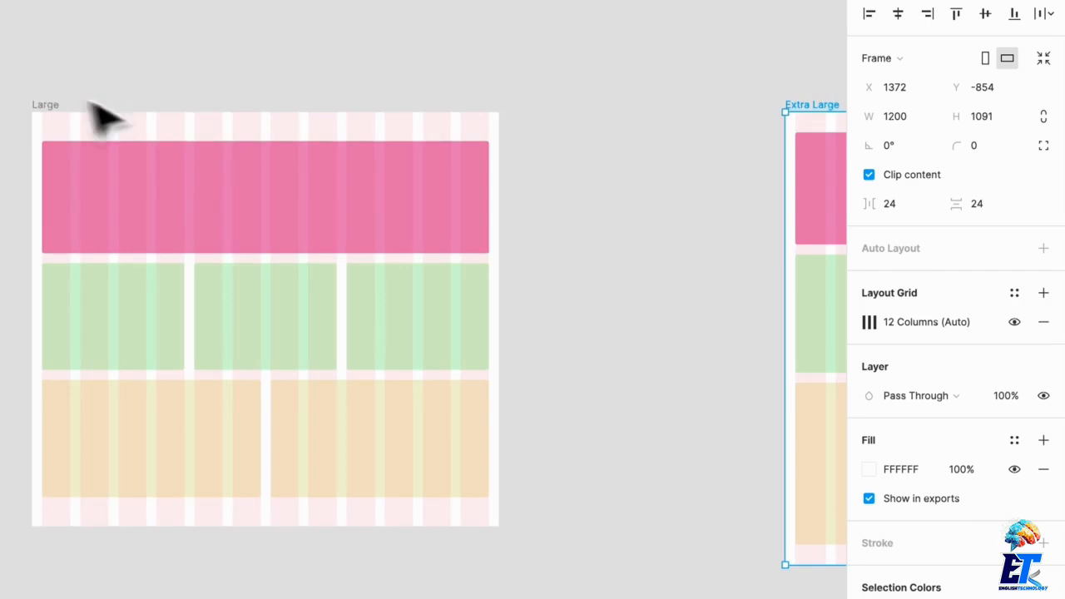
{"action": "left_click", "coordinate": [46, 106]}
{"action": "left_click_drag", "start_coordinate": [497, 292], "coordinate": [530, 290]}
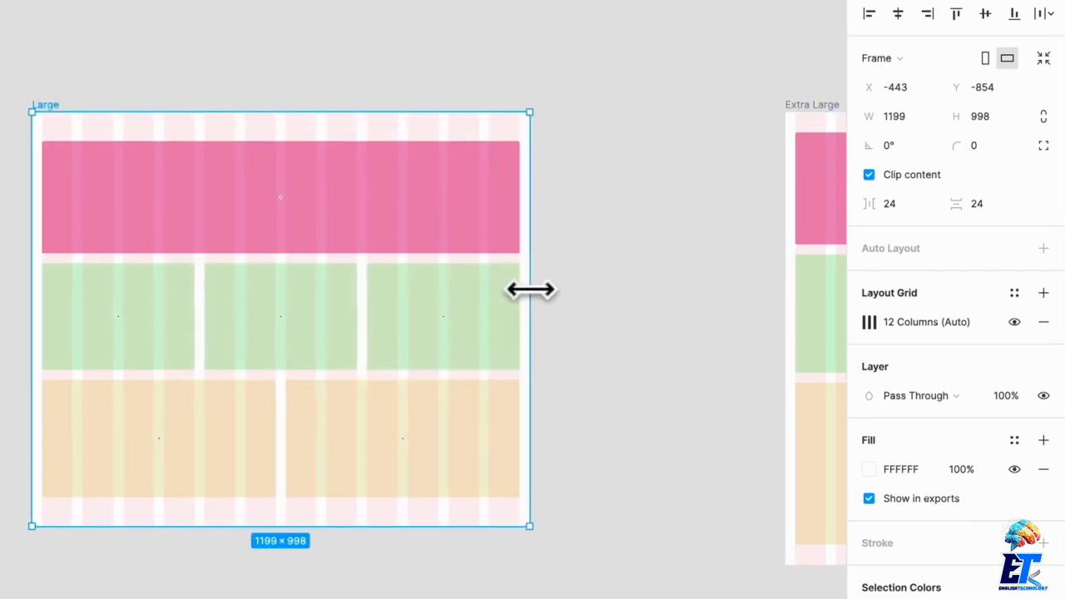
{"action": "left_click", "coordinate": [666, 299]}
Check the Medium frame's size and move the Extra Large frame back beside the Large frame at X 811.
{"action": "scroll", "coordinate": [649, 300], "scroll_direction": "left", "scroll_amount": 10}
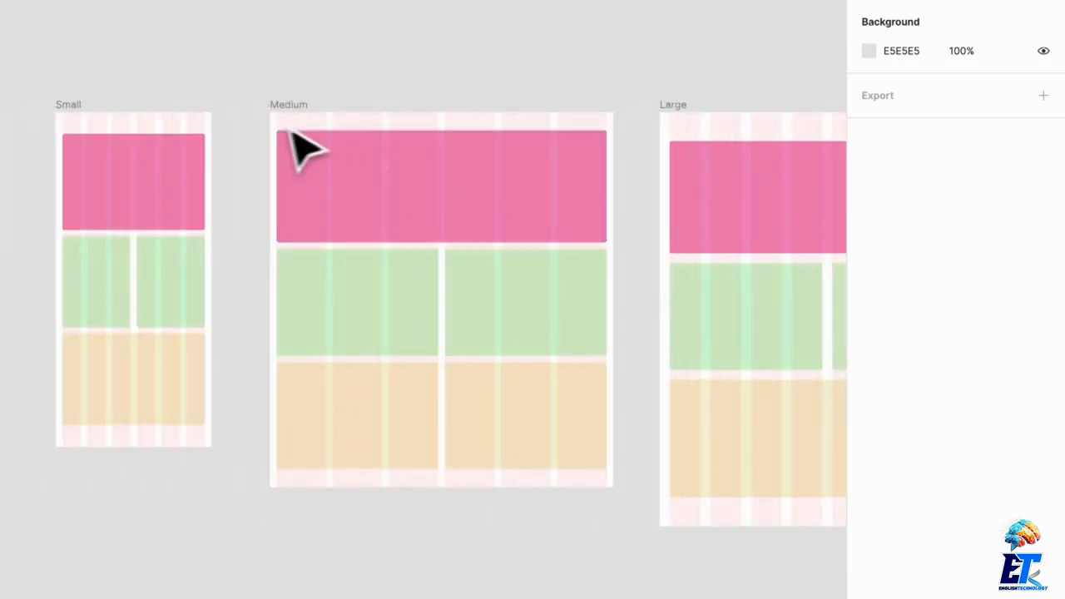
{"action": "left_click", "coordinate": [288, 106]}
{"action": "scroll", "coordinate": [381, 164], "scroll_direction": "right", "scroll_amount": 15}
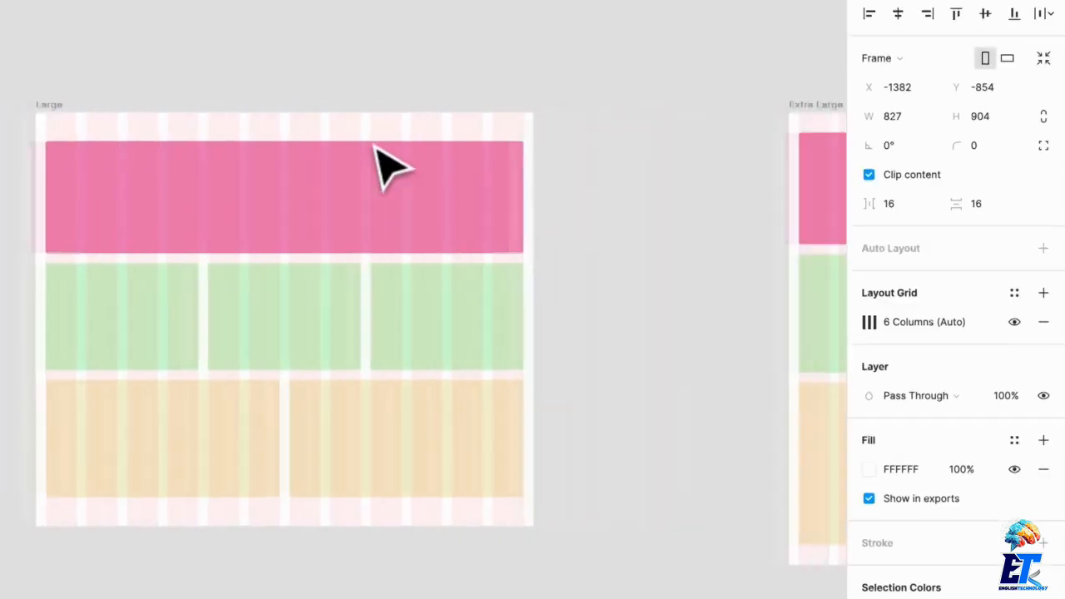
{"action": "left_click_drag", "start_coordinate": [522, 117], "coordinate": [290, 118]}
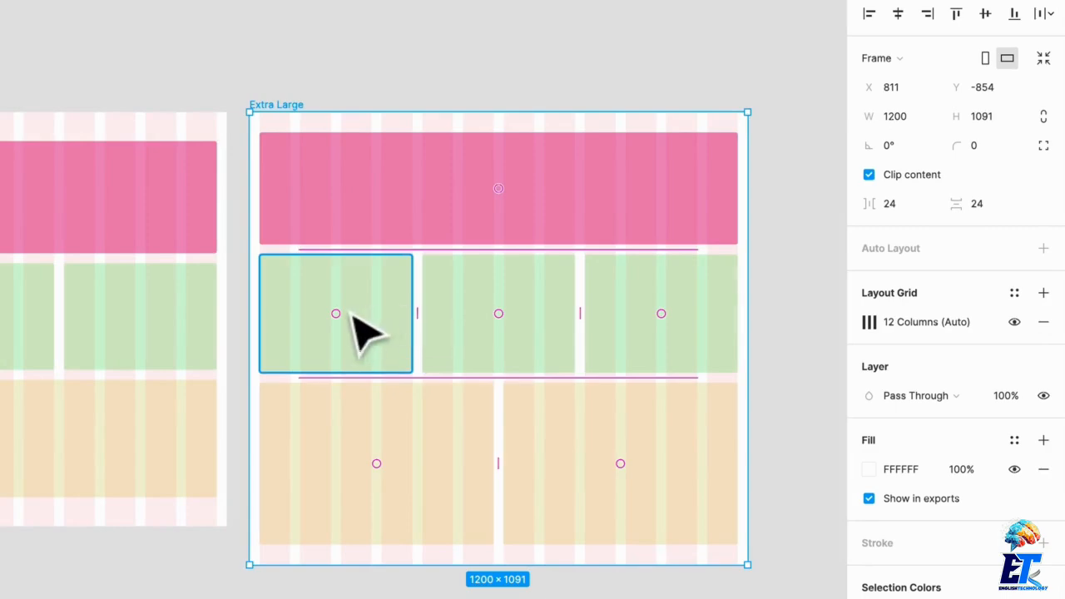
Move the Large and Extra Large frames together closer to the Medium frame, and deselect them.
{"action": "scroll", "coordinate": [366, 332], "scroll_direction": "left", "scroll_amount": 3}
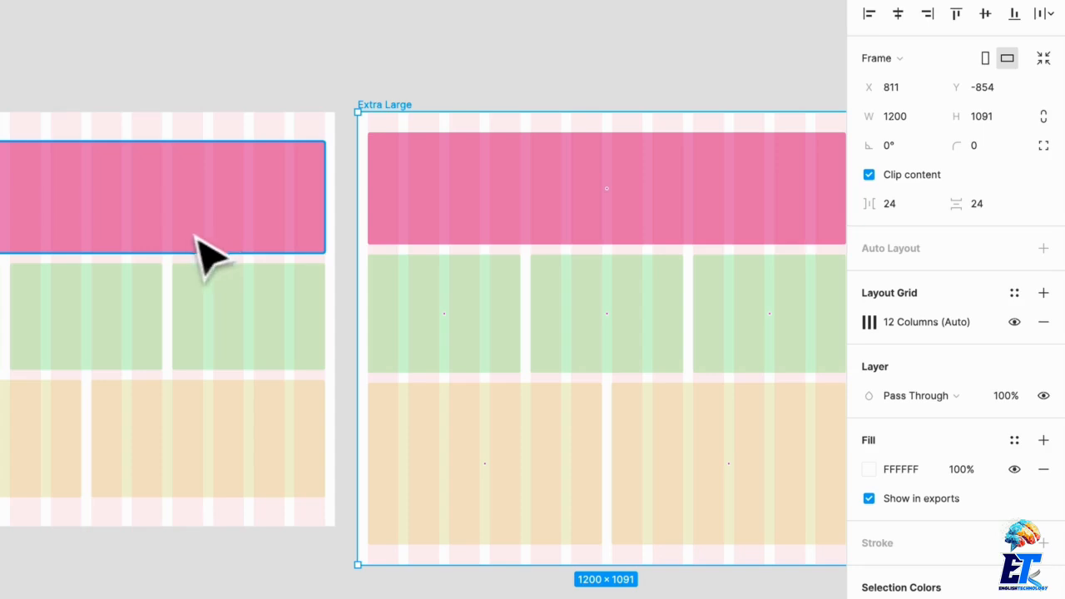
{"action": "scroll", "coordinate": [369, 385], "scroll_direction": "down", "scroll_amount": 3}
{"action": "scroll", "coordinate": [379, 404], "scroll_direction": "left", "scroll_amount": 3}
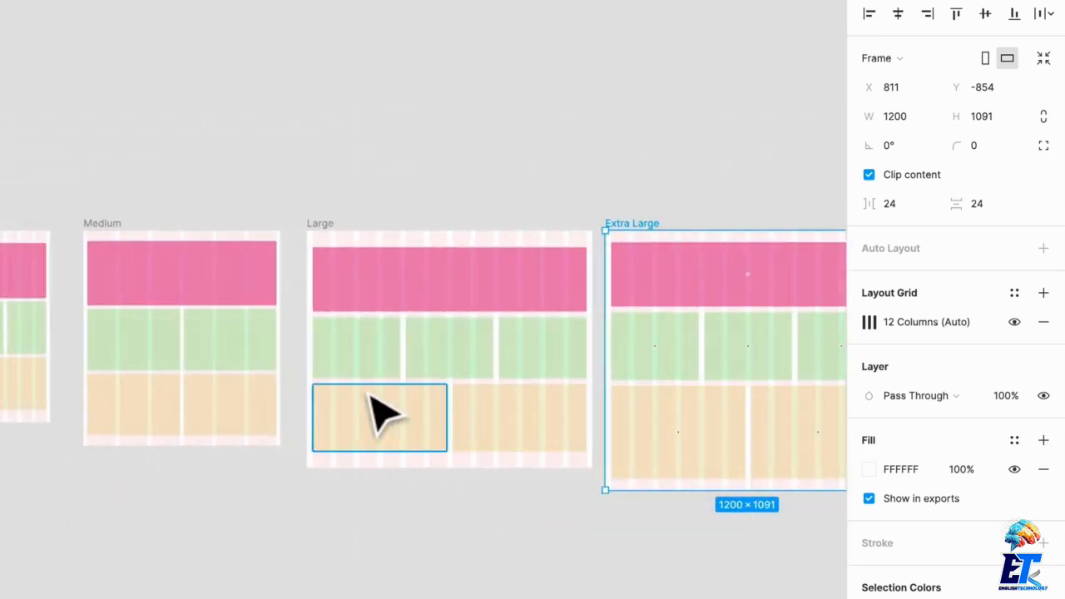
{"action": "left_click", "coordinate": [319, 226], "text": "shift"}
{"action": "left_click_drag", "start_coordinate": [319, 226], "coordinate": [299, 202]}
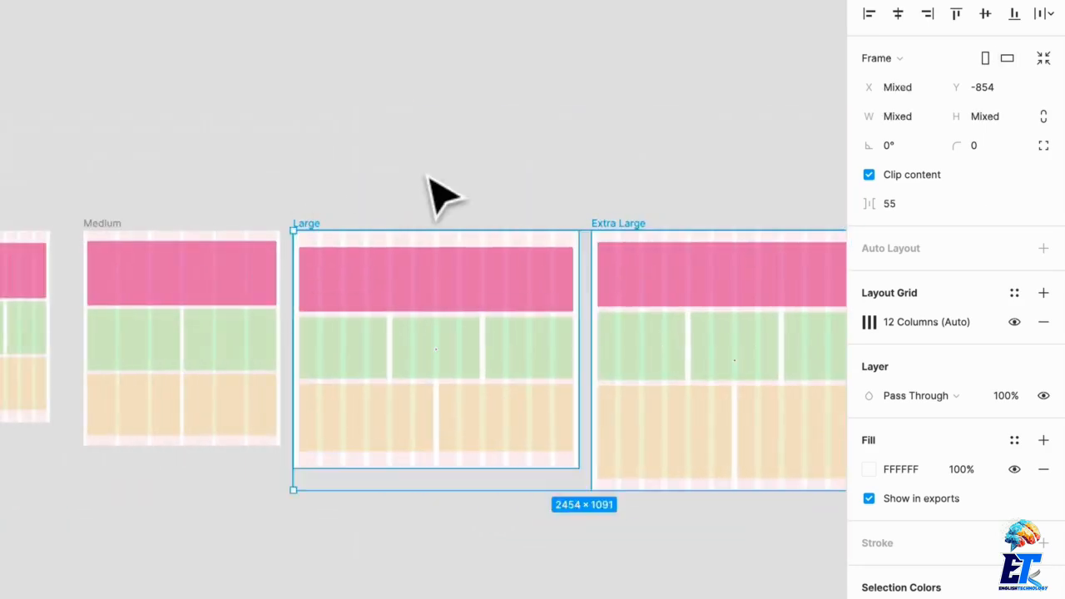
{"action": "left_click", "coordinate": [429, 178]}
Distribute the Small, Medium, Large and Extra Large frames with equal horizontal spacing, and deselect them.
{"action": "scroll", "coordinate": [430, 182], "scroll_direction": "left", "scroll_amount": 2}
{"action": "scroll", "coordinate": [428, 185], "scroll_direction": "down", "scroll_amount": 3}
{"action": "left_click_drag", "start_coordinate": [156, 168], "coordinate": [833, 458]}
{"action": "left_click", "coordinate": [1040, 14]}
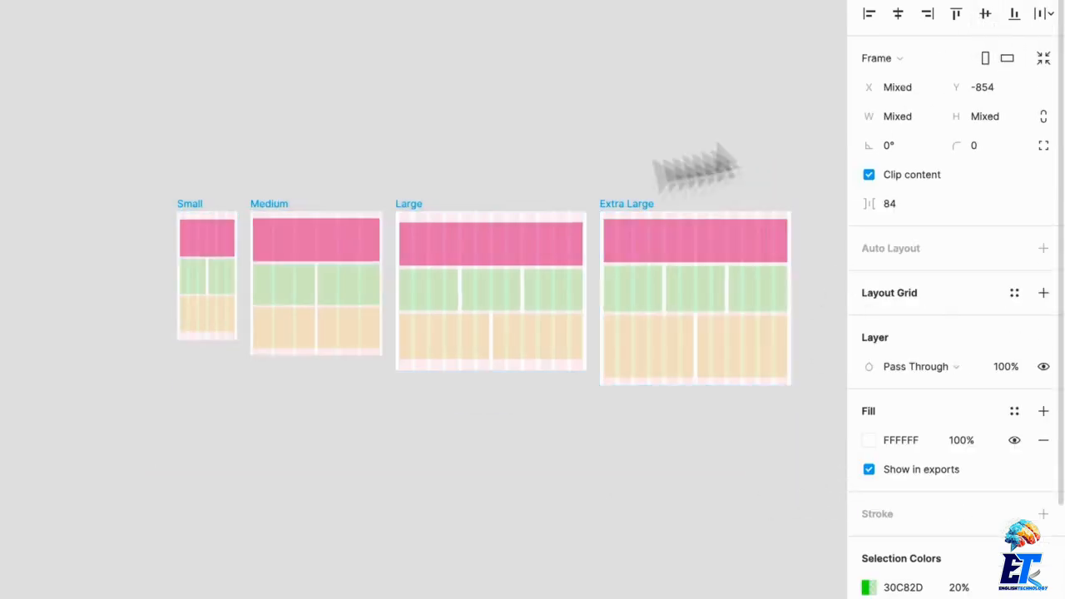
{"action": "left_click", "coordinate": [456, 143]}
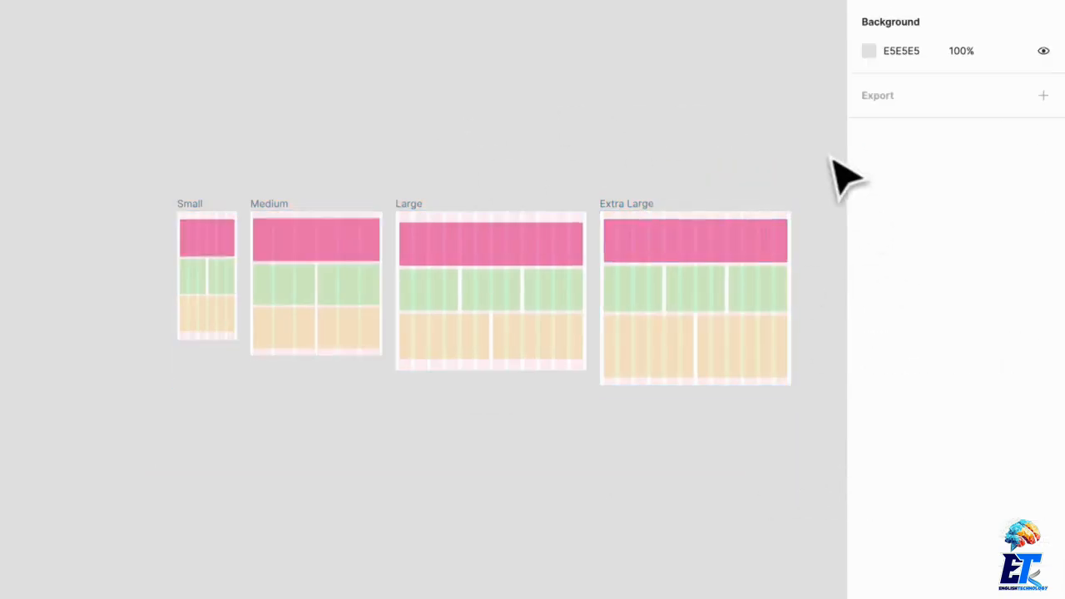
Examine the sizes and column grids of the Large and Medium frames beside the other breakpoint frames.
{"action": "scroll", "coordinate": [815, 171], "scroll_direction": "up", "scroll_amount": 3}
{"action": "scroll", "coordinate": [799, 173], "scroll_direction": "up", "scroll_amount": 4}
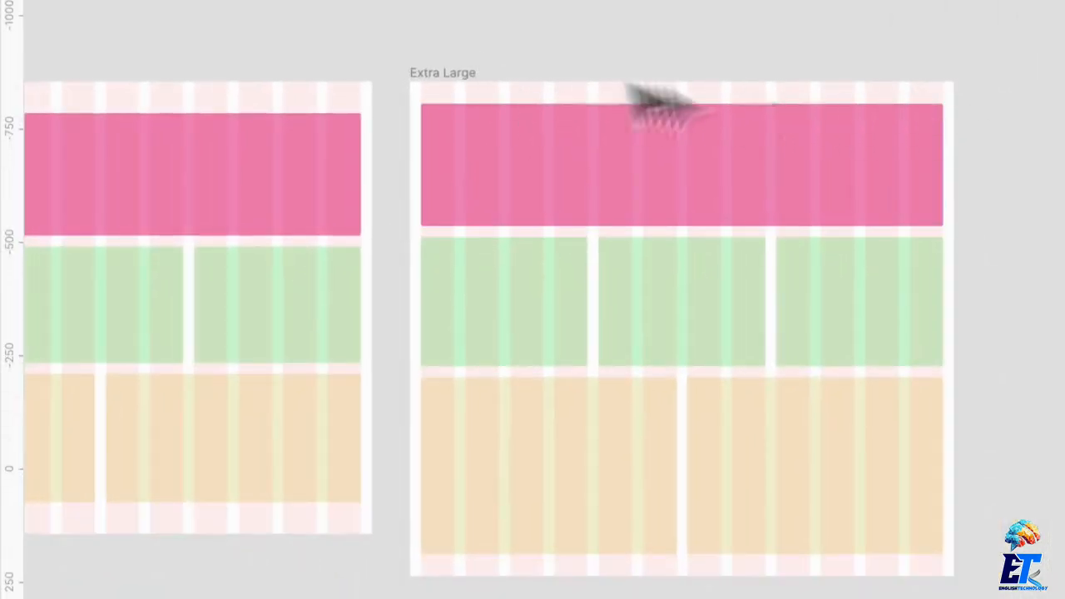
{"action": "scroll", "coordinate": [624, 195], "scroll_direction": "left", "scroll_amount": 5}
{"action": "scroll", "coordinate": [623, 192], "scroll_direction": "down", "scroll_amount": 3}
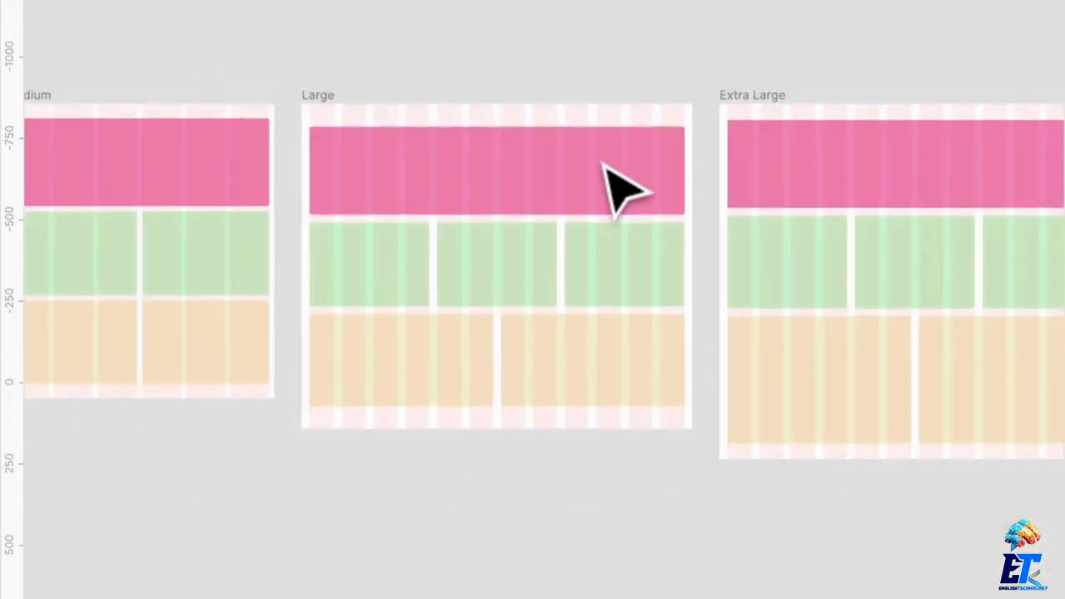
{"action": "scroll", "coordinate": [630, 187], "scroll_direction": "right", "scroll_amount": 2}
{"action": "left_click", "coordinate": [279, 112]}
{"action": "left_click", "coordinate": [273, 108]}
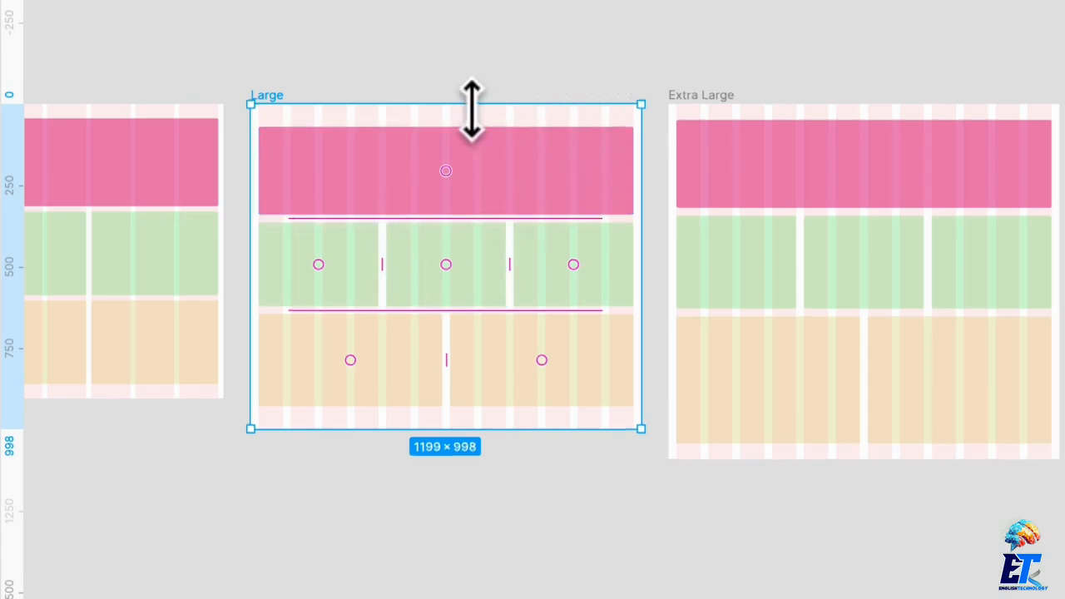
{"action": "scroll", "coordinate": [471, 108], "scroll_direction": "left", "scroll_amount": 3}
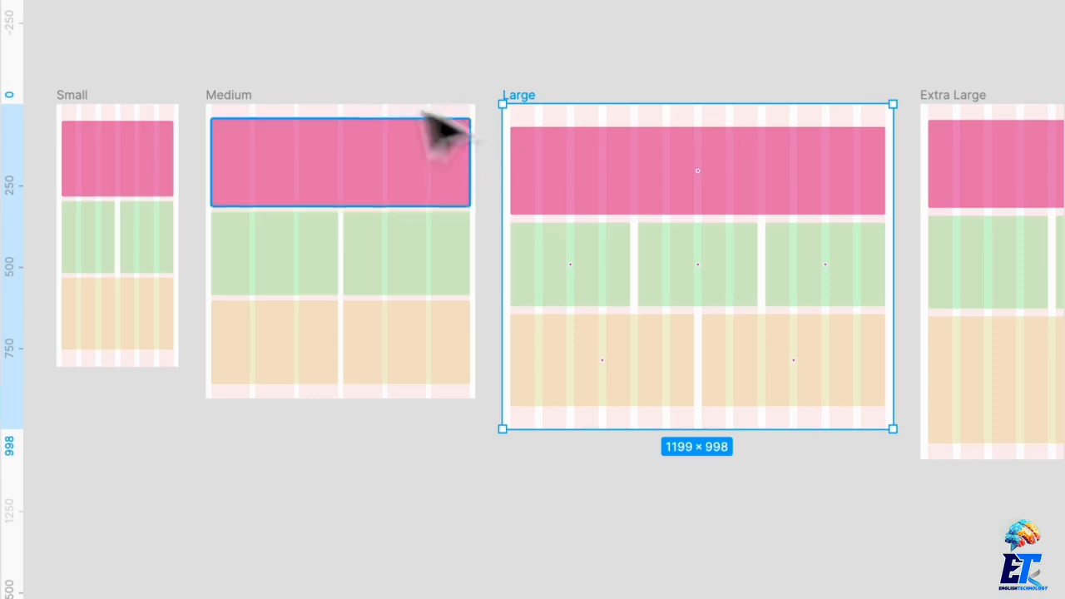
{"action": "left_click", "coordinate": [251, 97]}
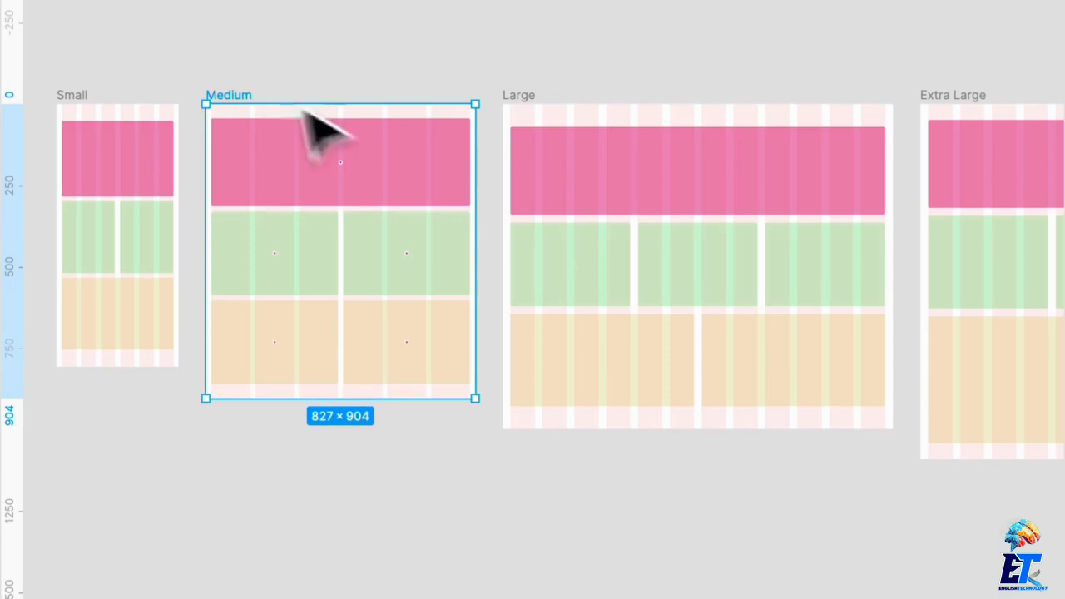
{"action": "mouse_move", "coordinate": [475, 171]}
{"action": "left_mouse_down"}
{"action": "mouse_move", "coordinate": [435, 158]}
{"action": "mouse_move", "coordinate": [475, 158]}
{"action": "left_mouse_up"}
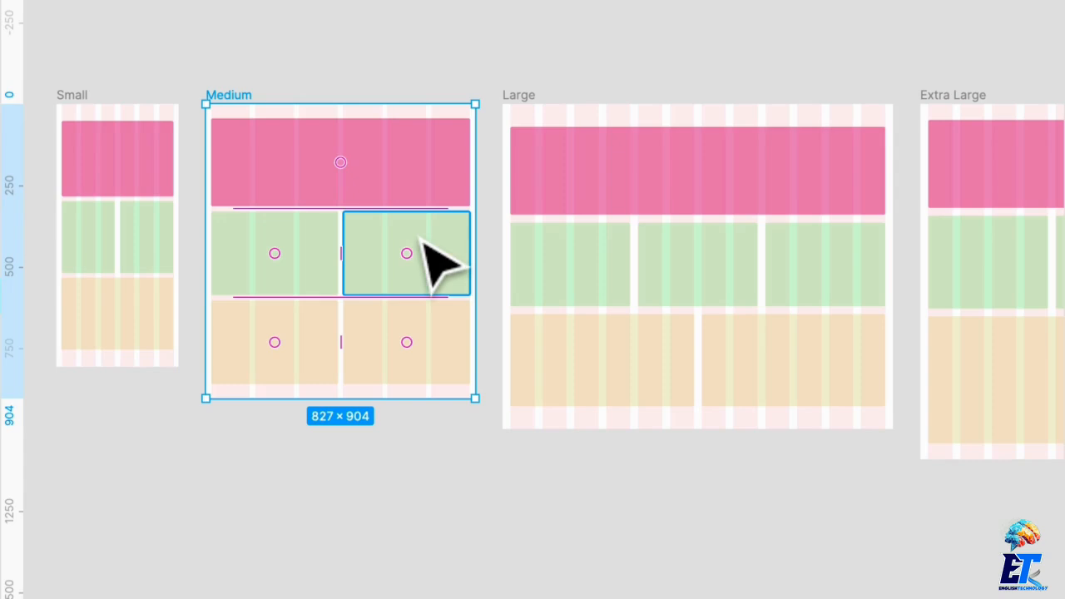
{"action": "left_click", "coordinate": [387, 79]}
Narrow the Small frame's orange block to 105 px and fill its row with copies at X 134 and X 253.
{"action": "scroll", "coordinate": [383, 84], "scroll_direction": "left", "scroll_amount": 10}
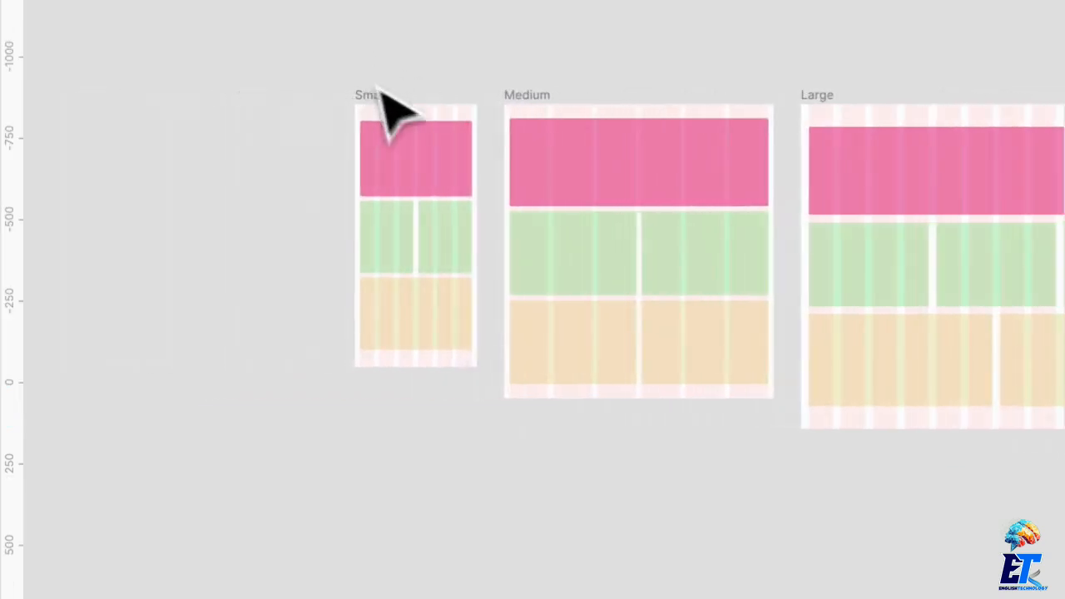
{"action": "scroll", "coordinate": [433, 124], "scroll_direction": "up", "scroll_amount": 5}
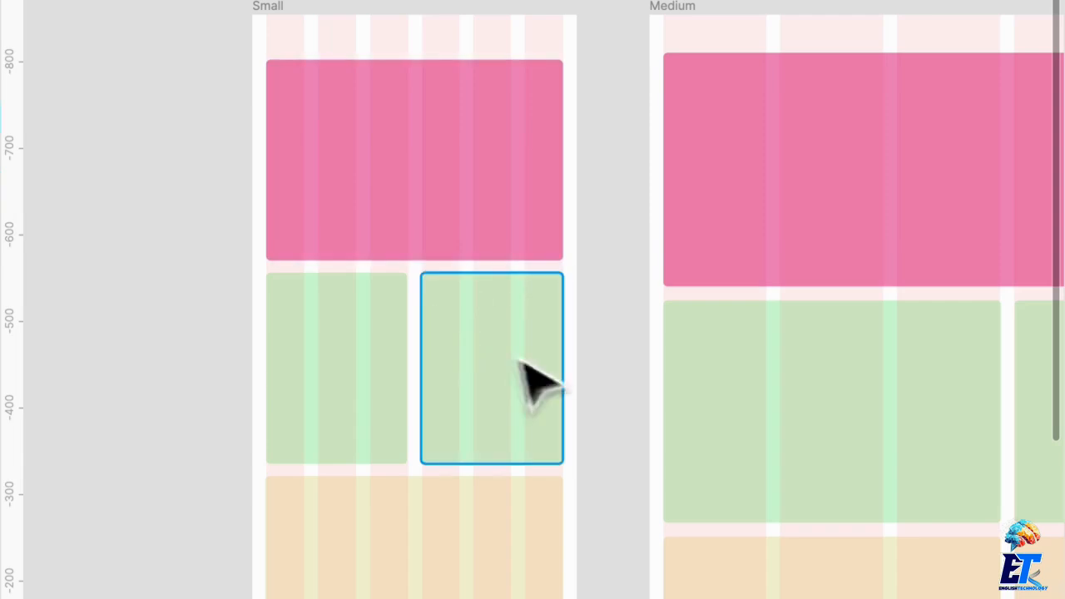
{"action": "left_click", "coordinate": [306, 343]}
{"action": "scroll", "coordinate": [420, 346], "scroll_direction": "down", "scroll_amount": 4}
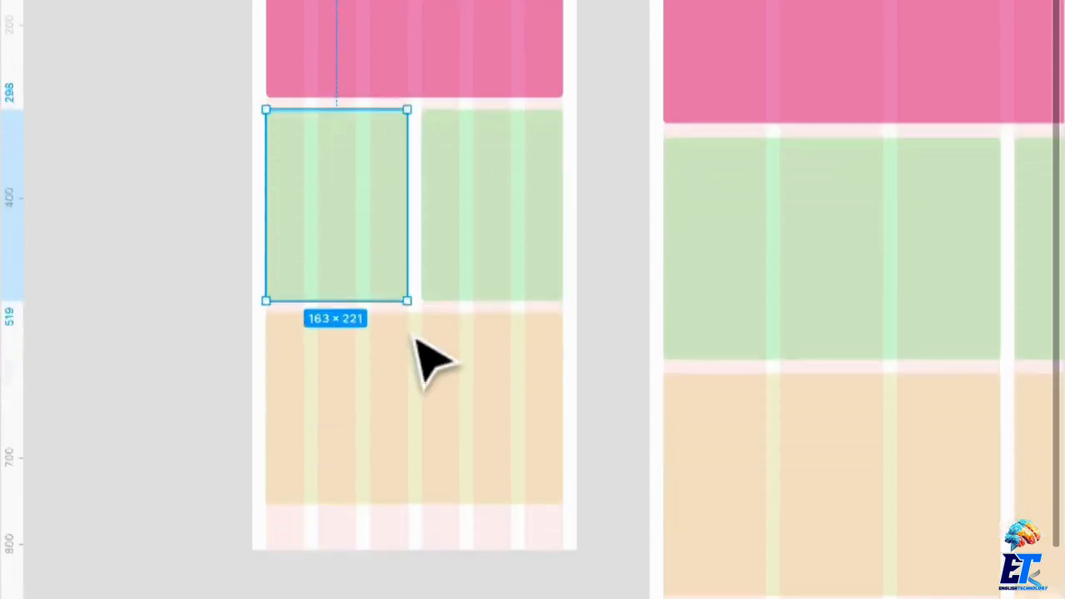
{"action": "left_click", "coordinate": [487, 409]}
{"action": "left_click_drag", "start_coordinate": [560, 376], "coordinate": [457, 402]}
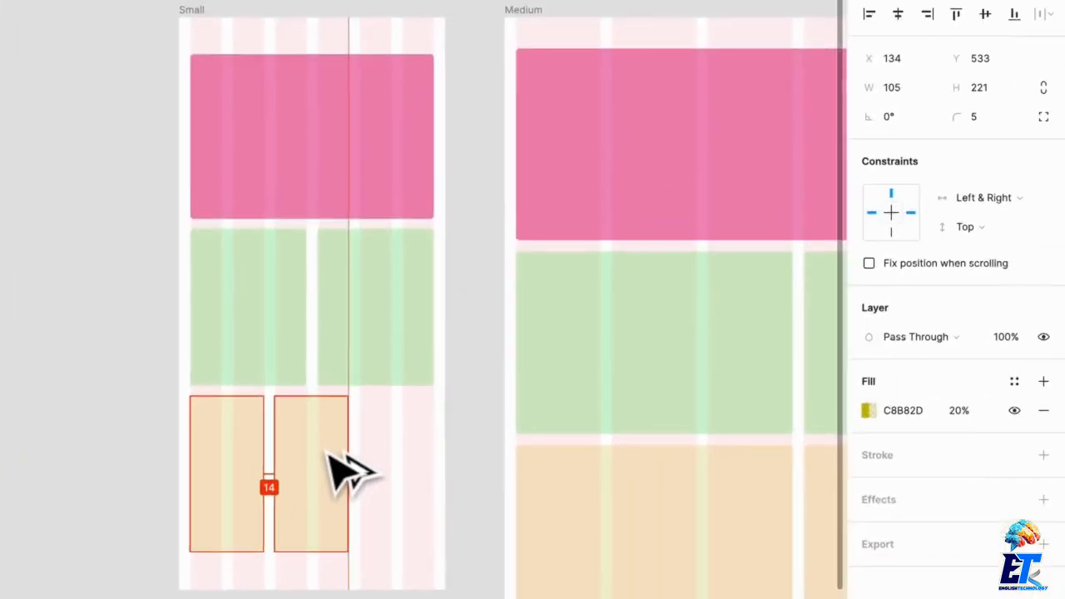
{"action": "left_click_drag", "start_coordinate": [336, 421], "coordinate": [432, 419]}
{"action": "left_click_drag", "start_coordinate": [378, 451], "coordinate": [376, 452]}
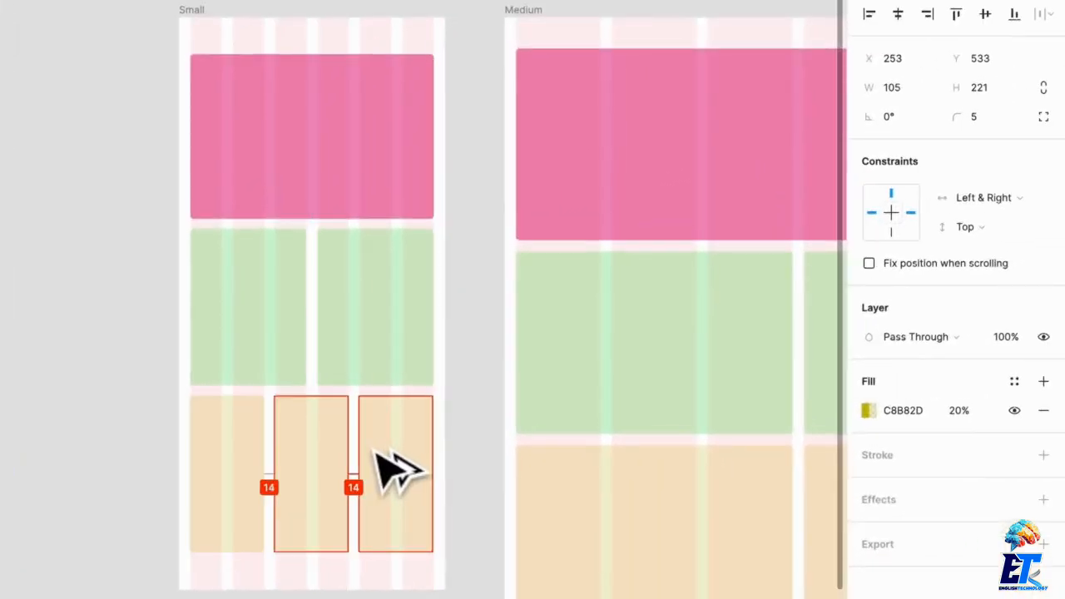
{"action": "left_click", "coordinate": [68, 129]}
Duplicate the Small frame and place the copy at X -2400, beside the original.
{"action": "left_click", "coordinate": [183, 25]}
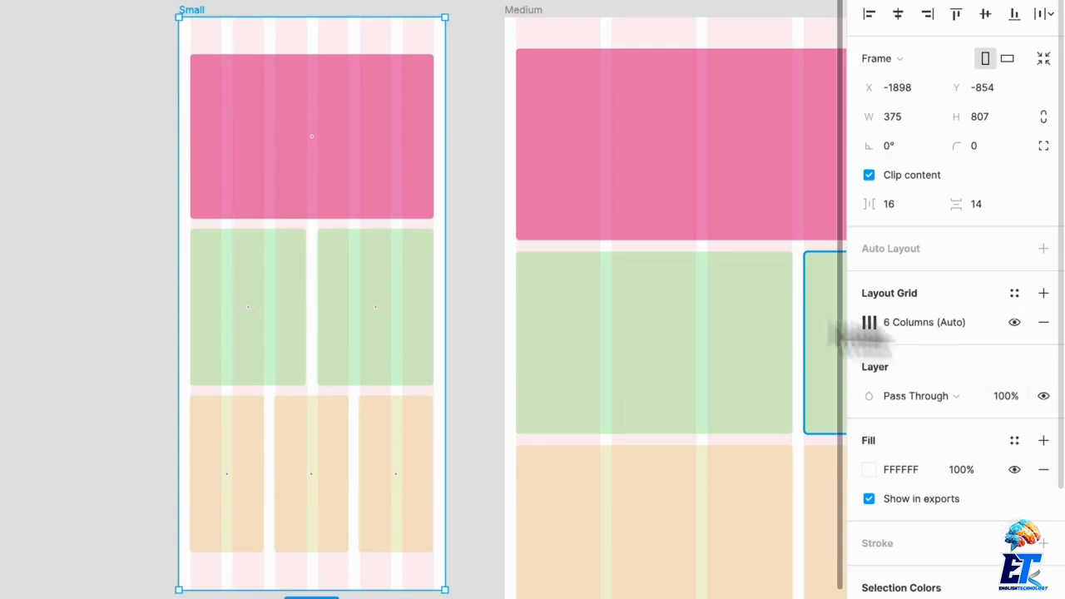
{"action": "scroll", "coordinate": [535, 255], "scroll_direction": "left", "scroll_amount": 5}
{"action": "scroll", "coordinate": [204, 195], "scroll_direction": "down", "scroll_amount": 3}
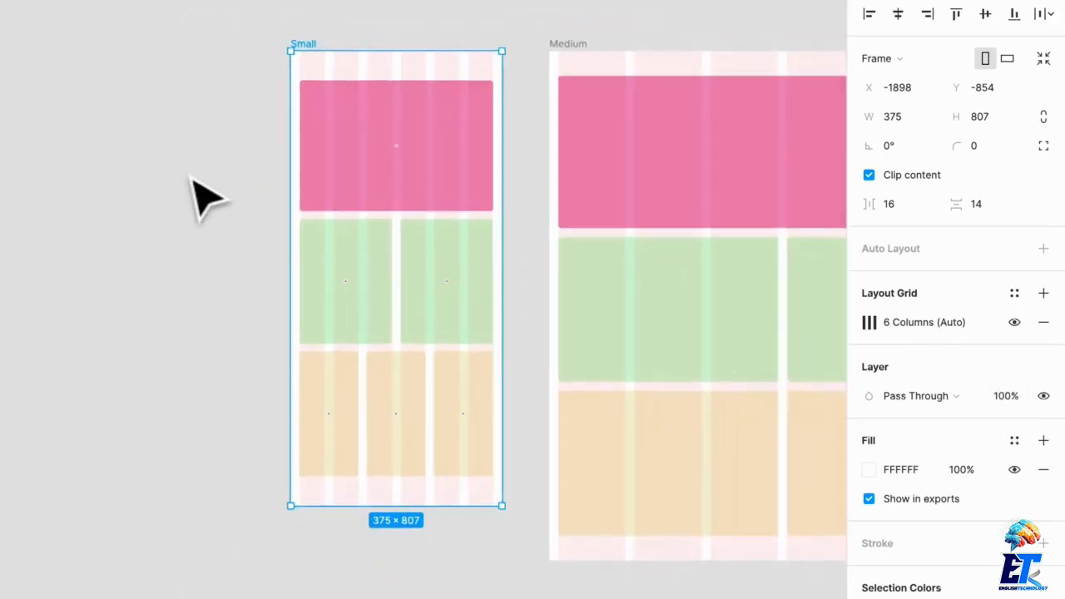
{"action": "scroll", "coordinate": [200, 195], "scroll_direction": "down", "scroll_amount": 2}
{"action": "scroll", "coordinate": [249, 190], "scroll_direction": "up", "scroll_amount": 3}
{"action": "left_click_drag", "start_coordinate": [290, 156], "coordinate": [50, 153]}
{"action": "scroll", "coordinate": [190, 137], "scroll_direction": "left", "scroll_amount": 4}
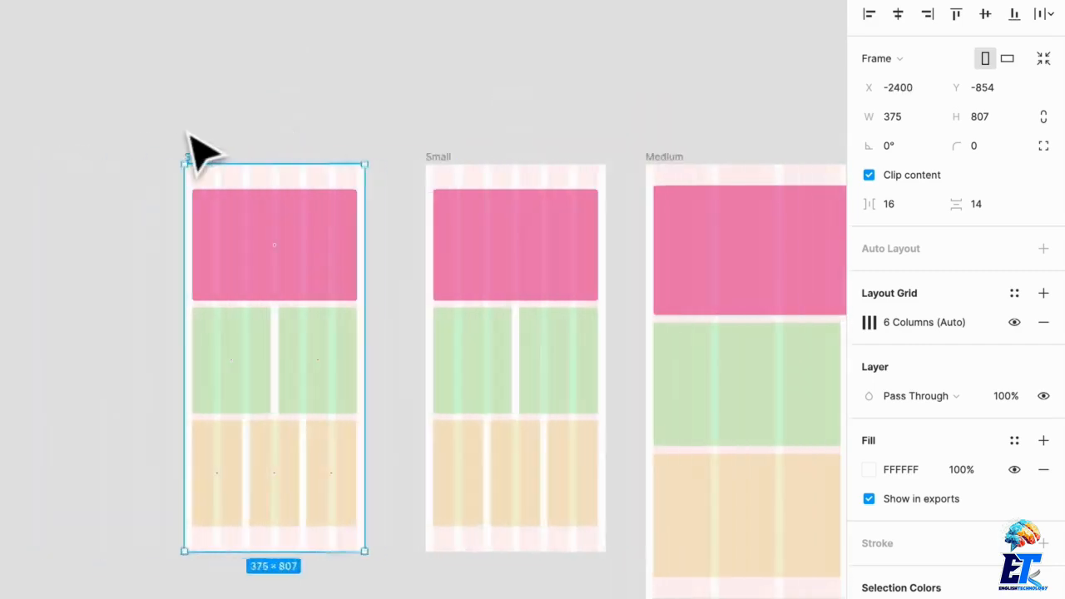
Set the column count of the duplicated Small frame's layout grid to 8.
{"action": "scroll", "coordinate": [352, 243], "scroll_direction": "up", "scroll_amount": 3}
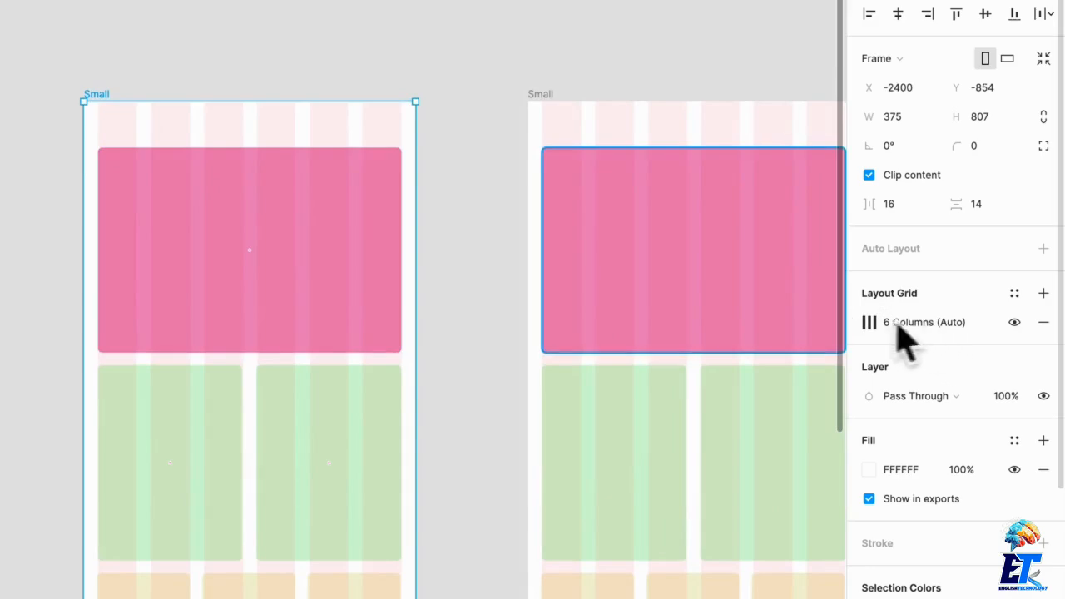
{"action": "left_click", "coordinate": [865, 323]}
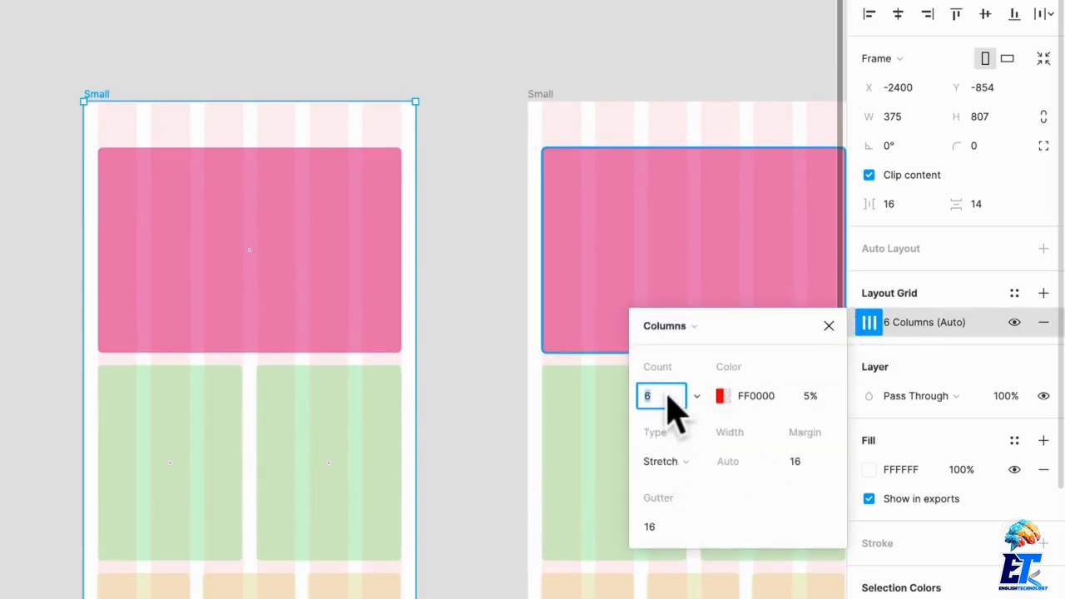
{"action": "key", "text": "Return"}
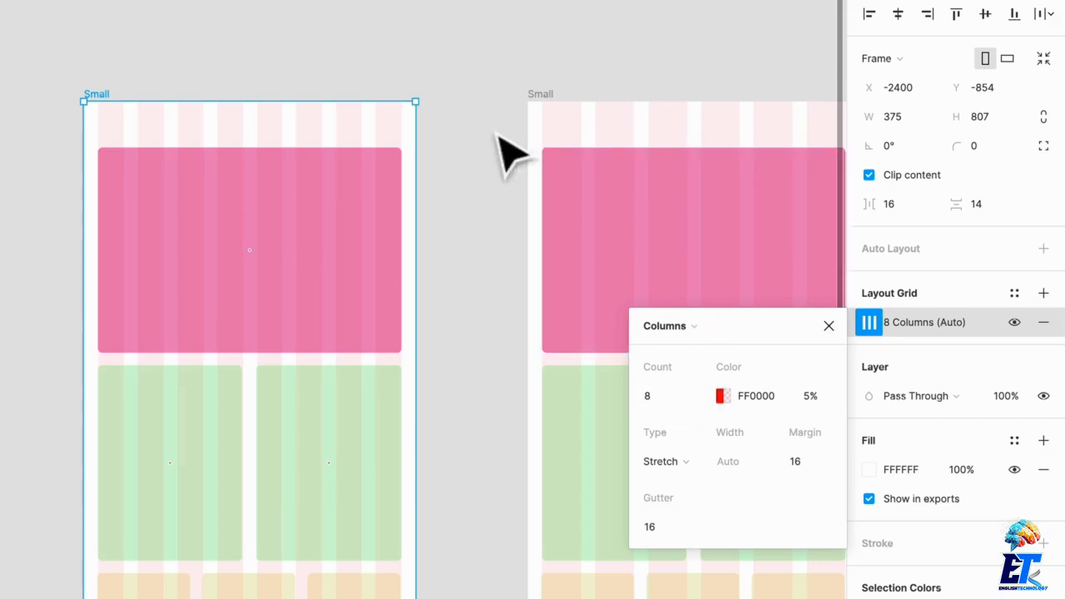
{"action": "left_click", "coordinate": [523, 137]}
{"action": "left_click", "coordinate": [111, 112]}
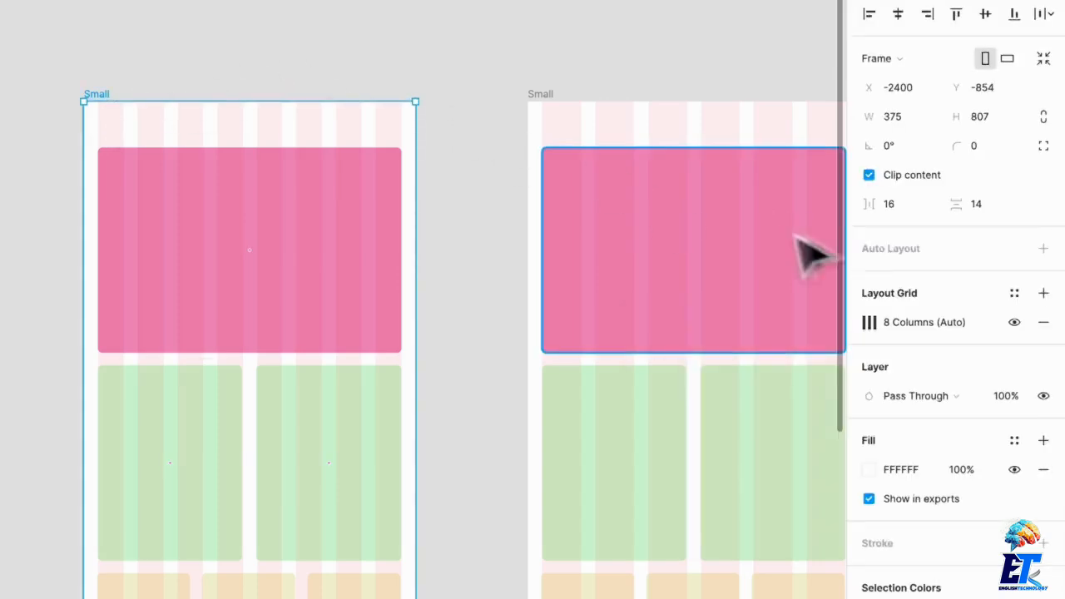
{"action": "left_click", "coordinate": [869, 322]}
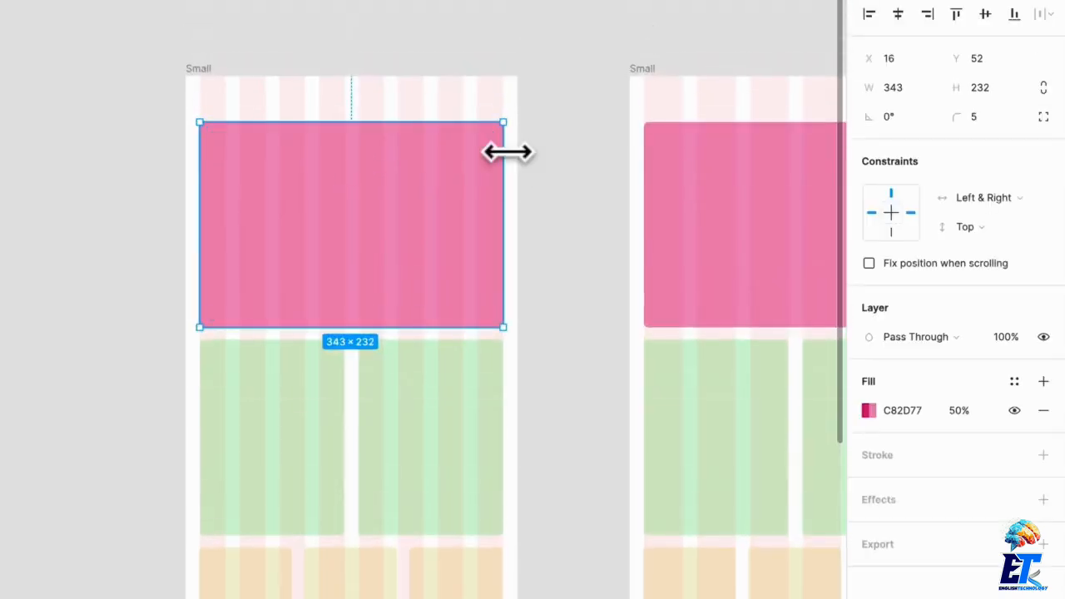
Try filling the duplicated Small frame's top row with 119 px pink blocks using two copies, and delete the copies.
{"action": "left_click_drag", "start_coordinate": [507, 151], "coordinate": [345, 147]}
{"action": "scroll", "coordinate": [423, 440], "scroll_direction": "down", "scroll_amount": 1}
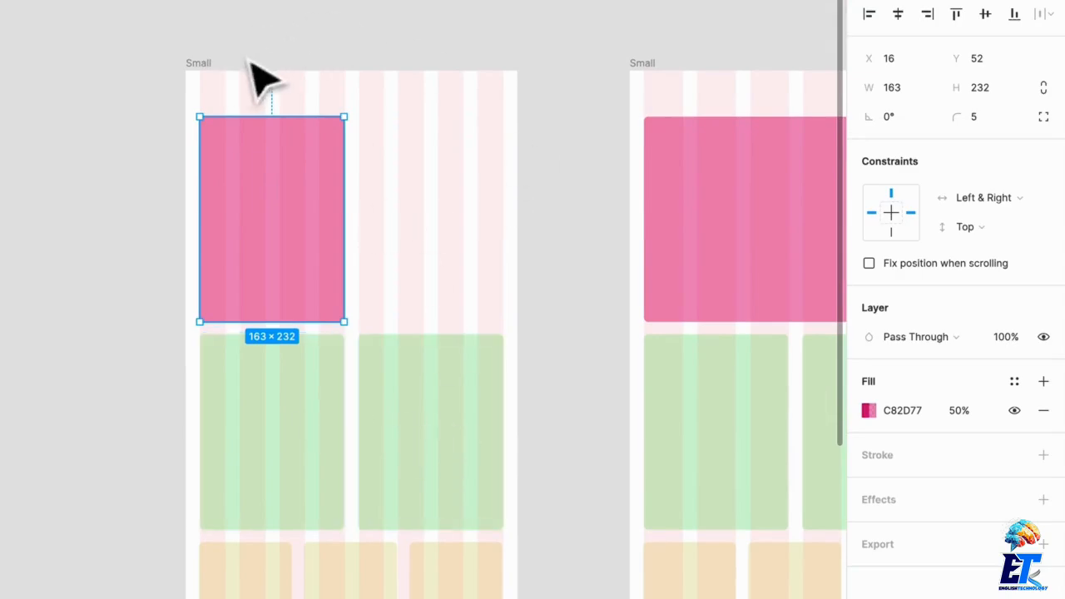
{"action": "left_click_drag", "start_coordinate": [323, 172], "coordinate": [486, 158]}
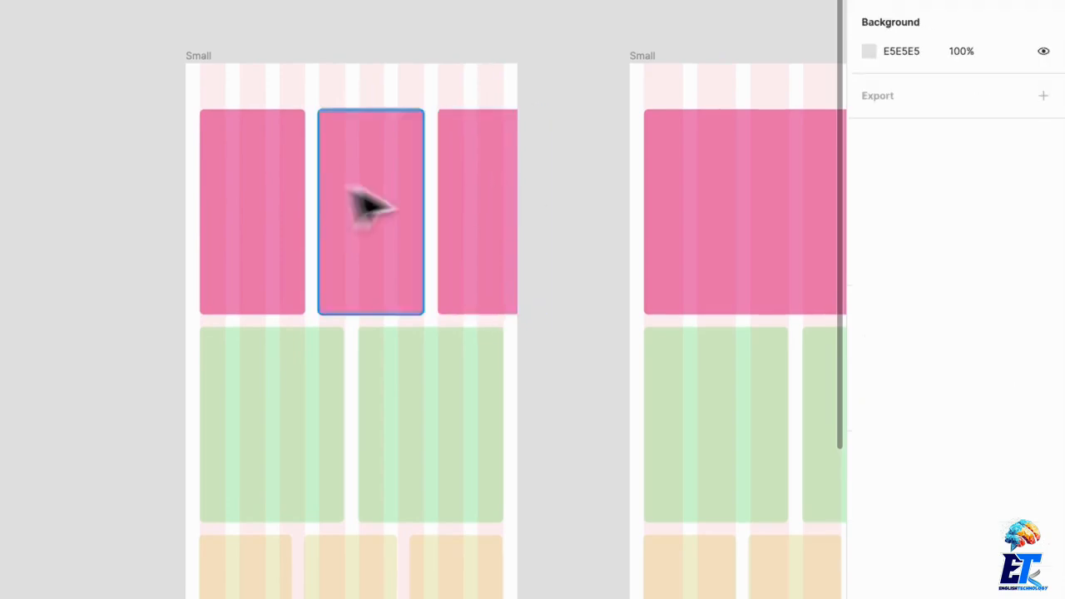
{"action": "left_click", "coordinate": [467, 201]}
{"action": "key", "text": "Delete"}
{"action": "left_click", "coordinate": [395, 200]}
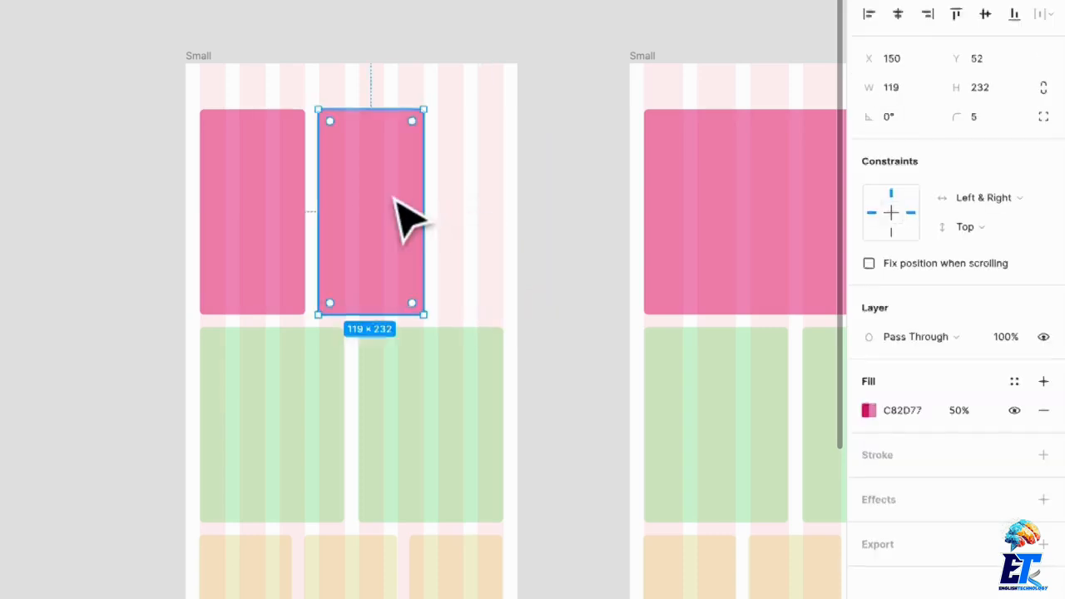
{"action": "key", "text": "Delete"}
Widen the pink block in the duplicated Small frame to 253 px.
{"action": "left_click", "coordinate": [302, 194]}
{"action": "left_click_drag", "start_coordinate": [302, 192], "coordinate": [422, 199]}
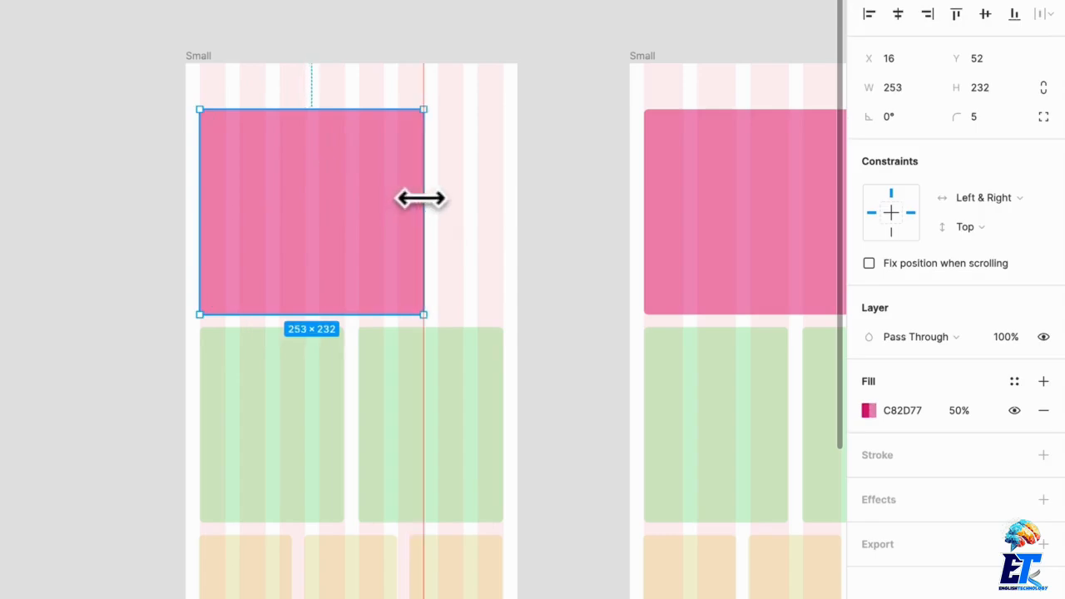
Try placing a copy of the 253 px pink block in the row's remaining columns, and delete the copy.
{"action": "left_click_drag", "start_coordinate": [229, 188], "coordinate": [465, 196]}
{"action": "left_click", "coordinate": [475, 91]}
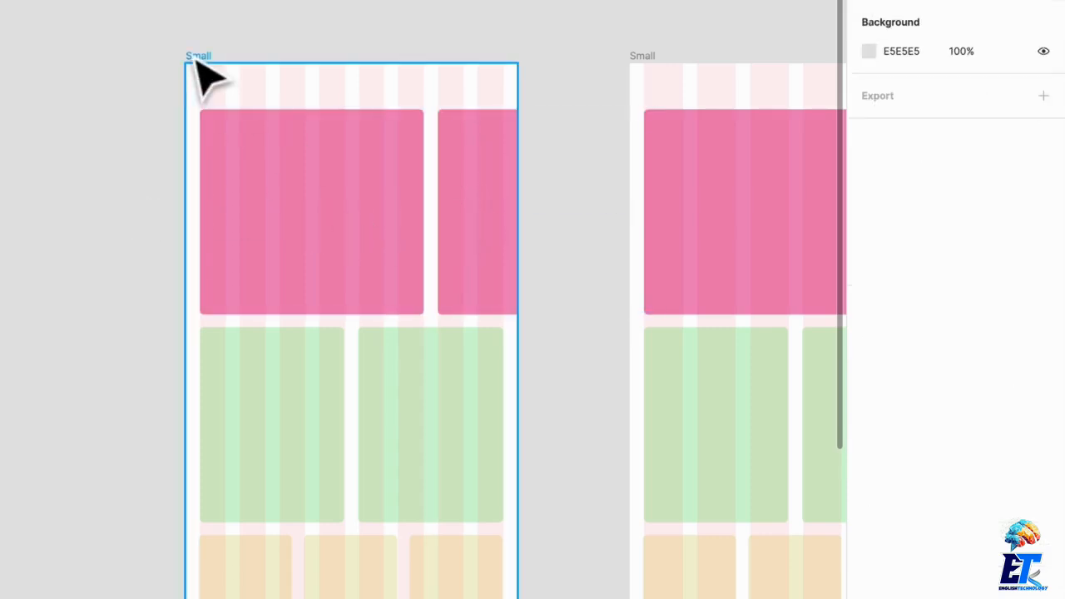
{"action": "left_click", "coordinate": [470, 211]}
{"action": "key", "text": "Delete"}
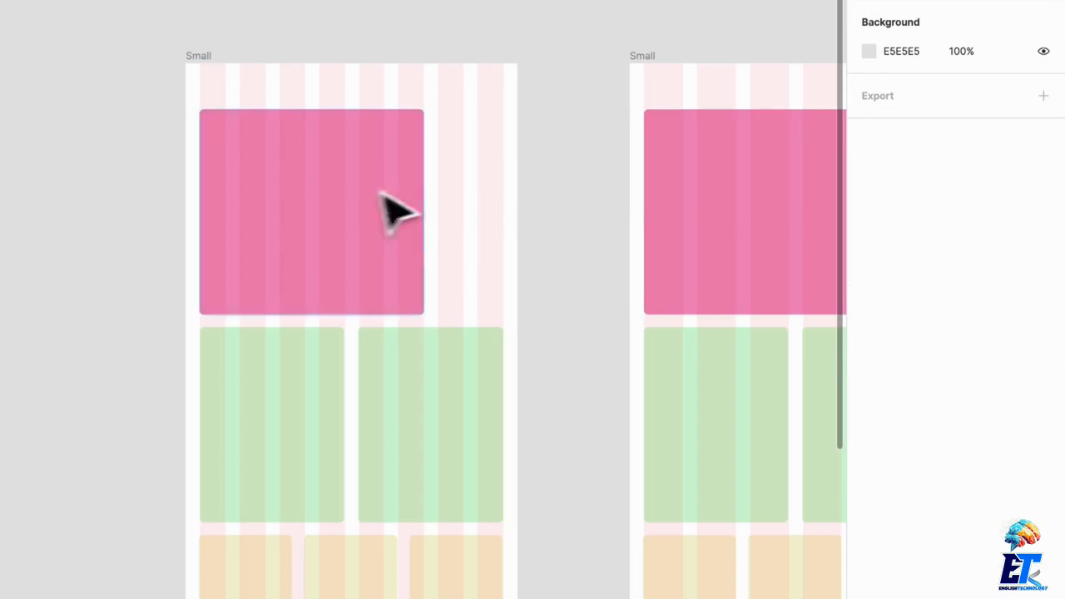
Widen the duplicated Small frame's pink block to 342 px across all eight columns, and delete the duplicated frame.
{"action": "left_click", "coordinate": [388, 208]}
{"action": "left_click_drag", "start_coordinate": [426, 195], "coordinate": [503, 194]}
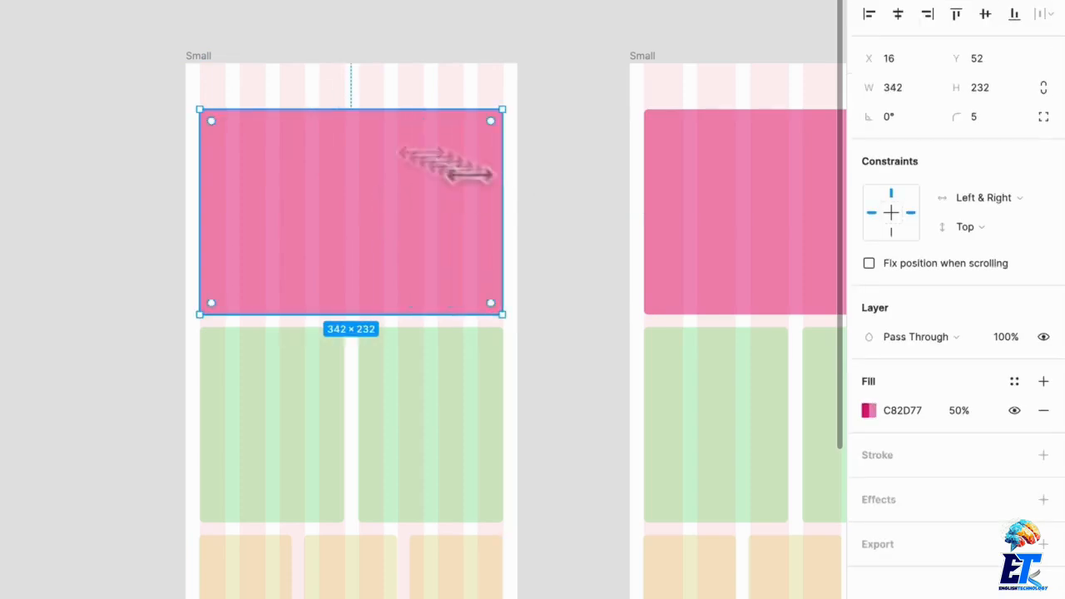
{"action": "left_click", "coordinate": [195, 65]}
{"action": "key", "text": "Delete"}
Widen the remaining Small frame to 517 px by extending its left edge, and deselect it.
{"action": "scroll", "coordinate": [304, 96], "scroll_direction": "down", "scroll_amount": 3}
{"action": "scroll", "coordinate": [301, 95], "scroll_direction": "down", "scroll_amount": 2}
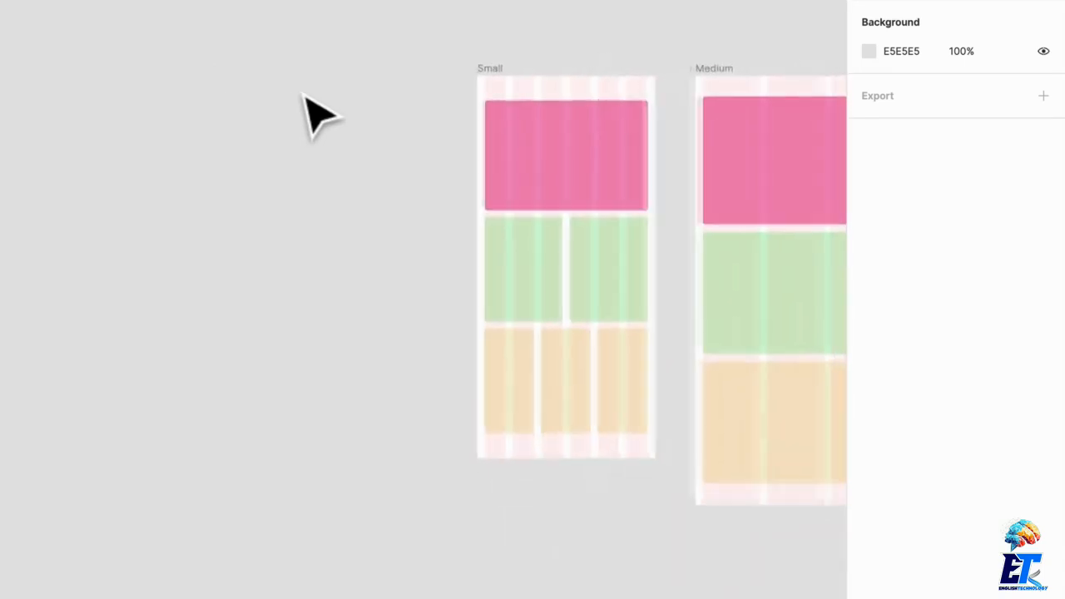
{"action": "scroll", "coordinate": [288, 143], "scroll_direction": "down", "scroll_amount": 1}
{"action": "scroll", "coordinate": [288, 143], "scroll_direction": "right", "scroll_amount": 4}
{"action": "scroll", "coordinate": [296, 146], "scroll_direction": "up", "scroll_amount": 4}
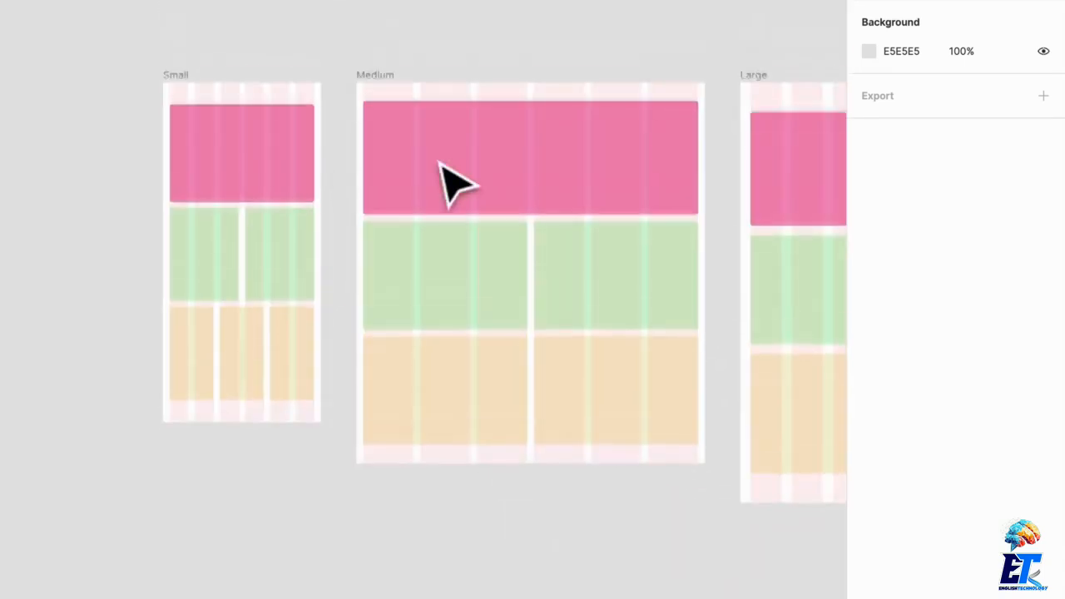
{"action": "left_click", "coordinate": [182, 87]}
{"action": "left_click_drag", "start_coordinate": [156, 163], "coordinate": [103, 156]}
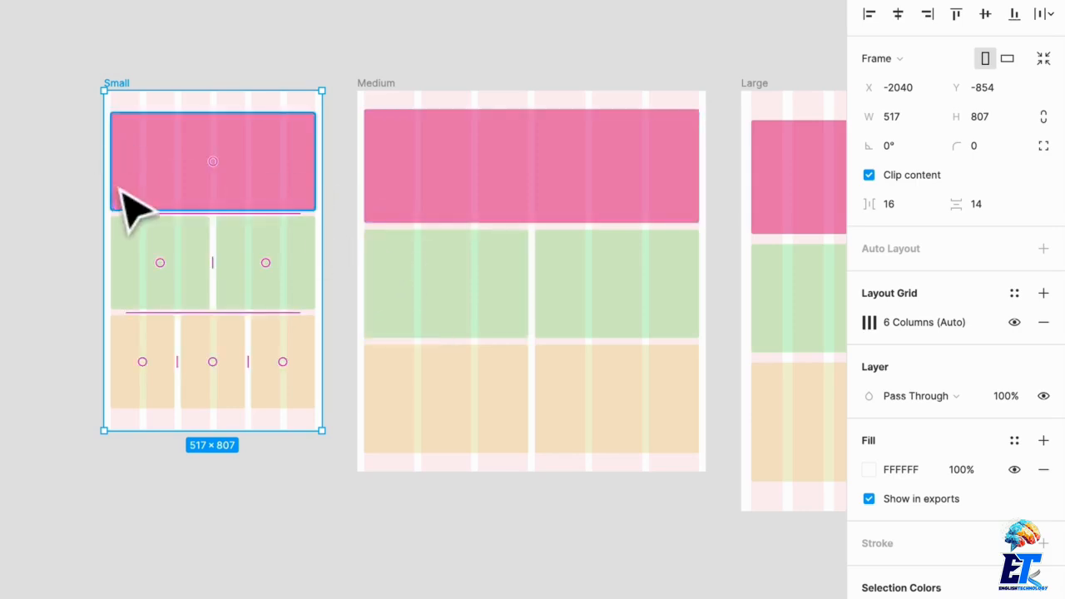
{"action": "scroll", "coordinate": [110, 178], "scroll_direction": "down", "scroll_amount": 6}
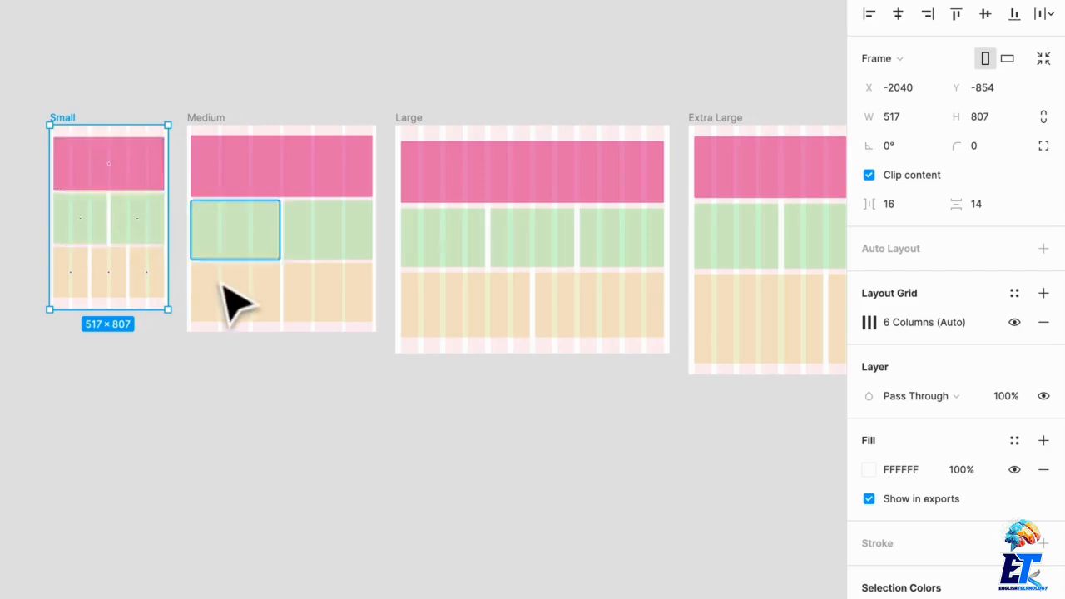
{"action": "scroll", "coordinate": [227, 366], "scroll_direction": "down", "scroll_amount": 3}
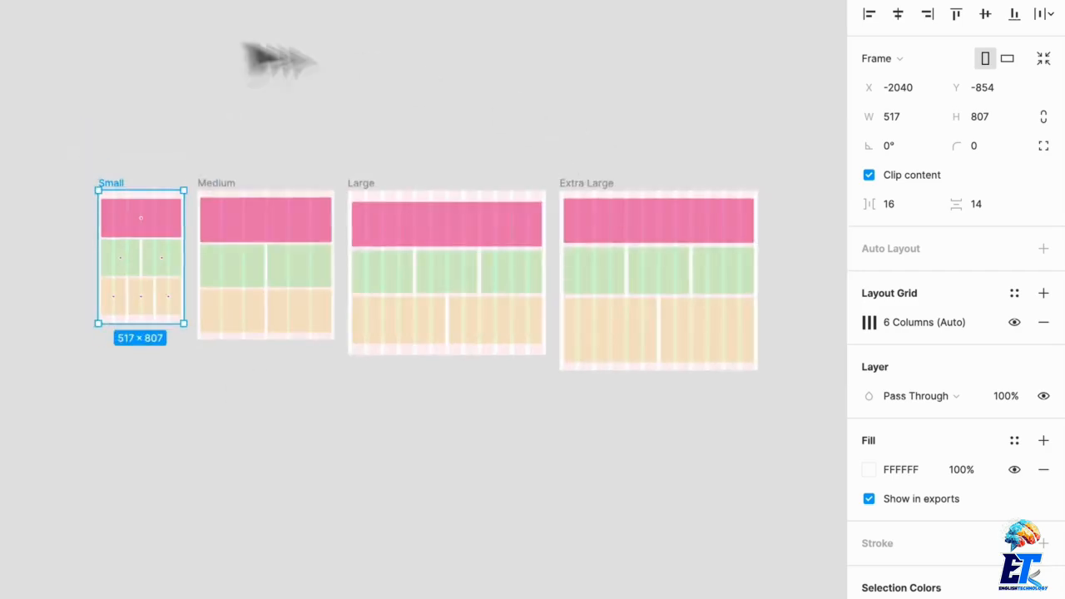
{"action": "left_click", "coordinate": [87, 103]}
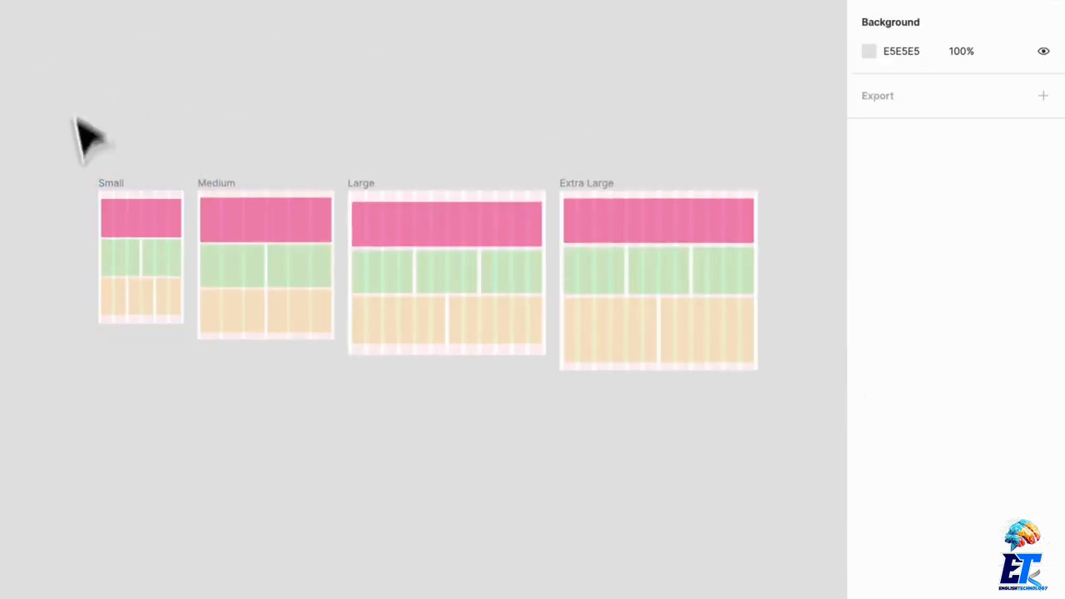